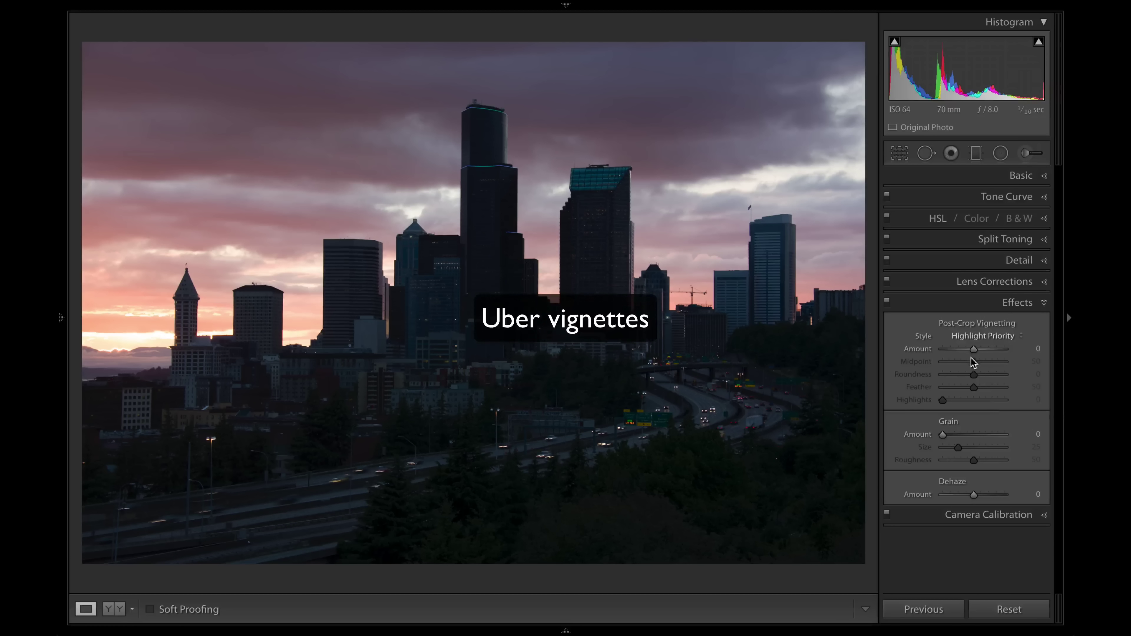
- Try a post-crop vignette at amount −100, ease it to −29 with midpoint 32, and reset the vignette settings
{"action": "left_click_drag", "start_coordinate": [974, 352], "coordinate": [939, 352]}
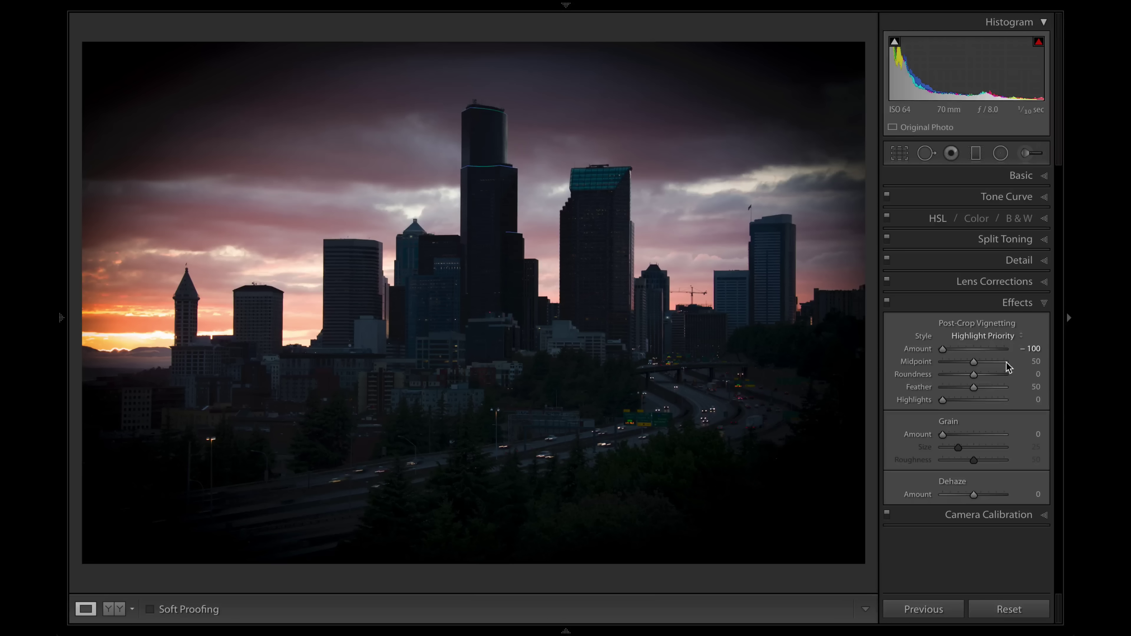
{"action": "left_click_drag", "start_coordinate": [941, 350], "coordinate": [963, 365]}
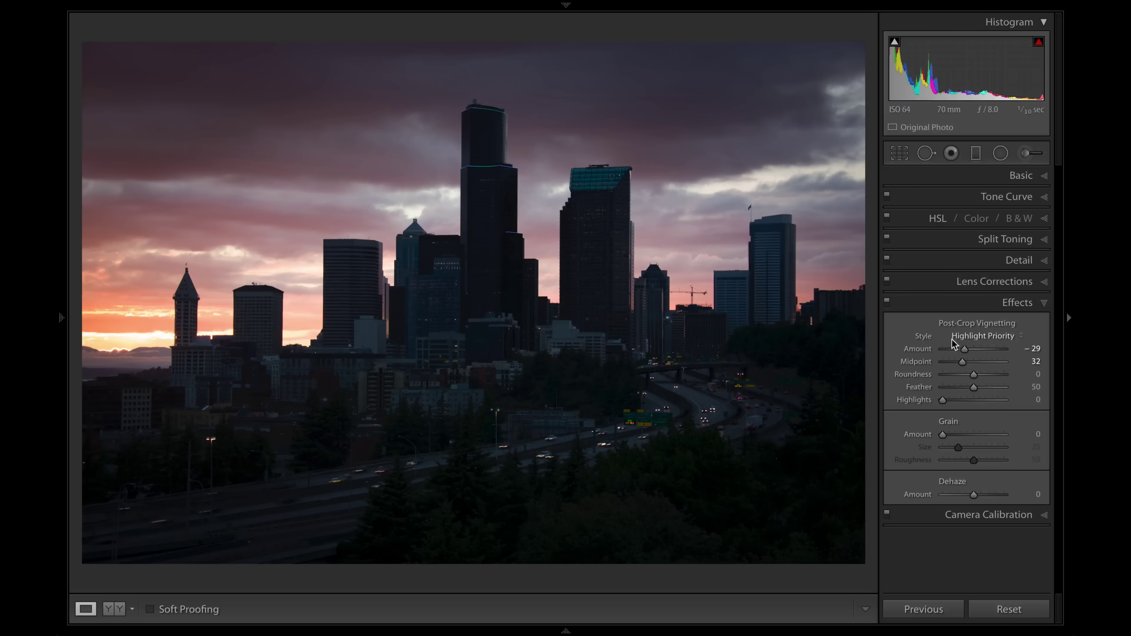
{"action": "double_click", "coordinate": [978, 324]}
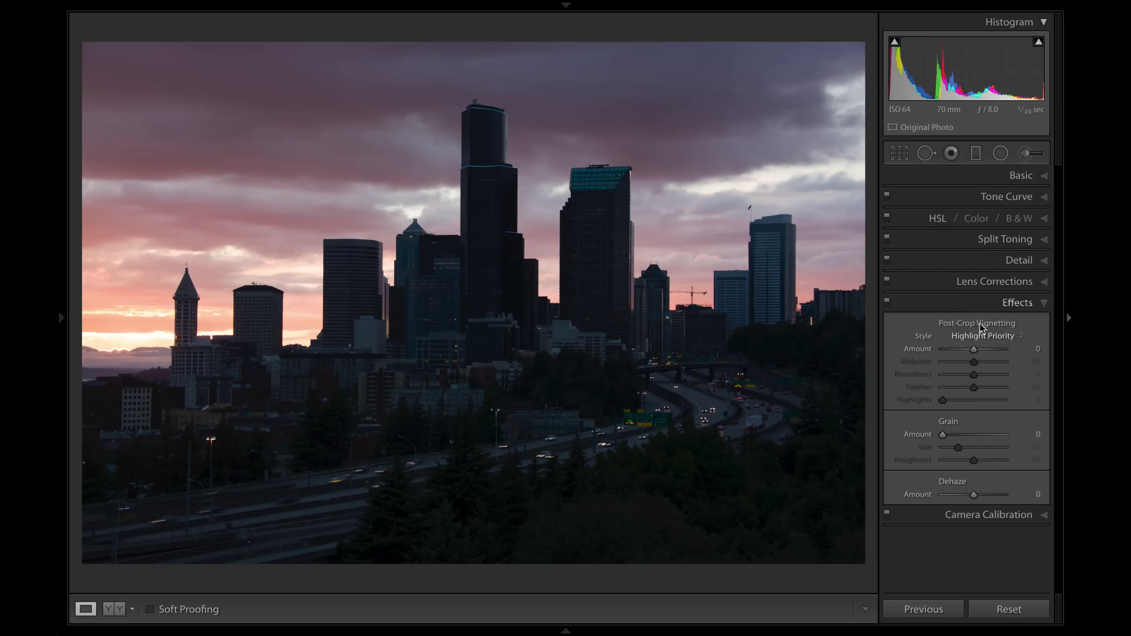
- Try a large radial filter centred on the skyline with exposure −0.78, and reset all the photo's adjustments
{"action": "left_click", "coordinate": [1001, 160]}
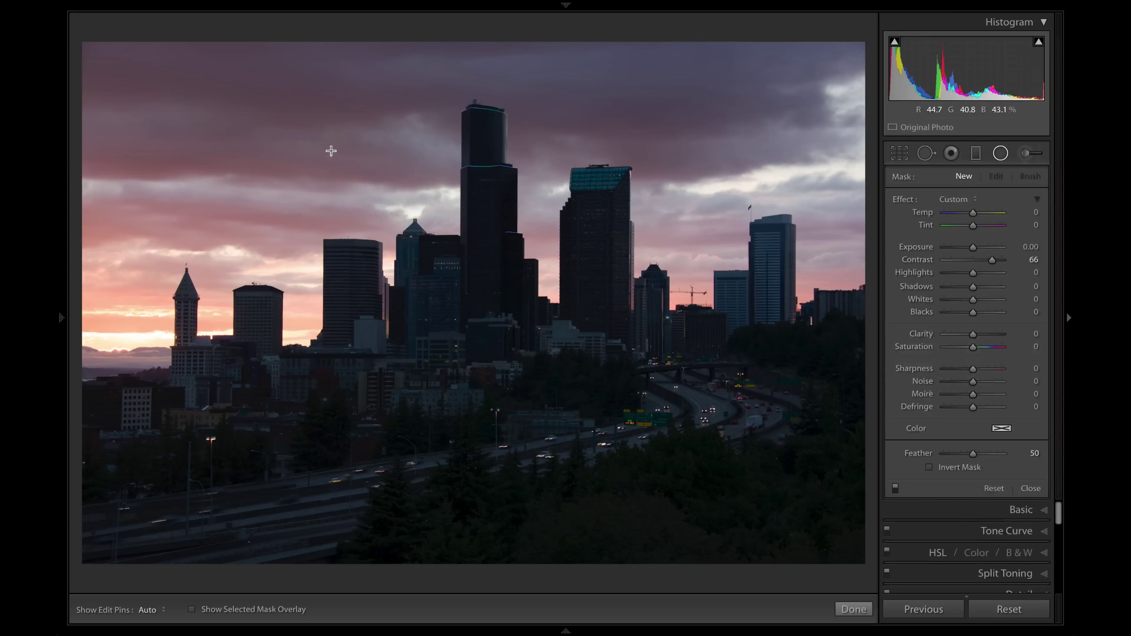
{"action": "left_click_drag", "start_coordinate": [325, 151], "coordinate": [800, 371]}
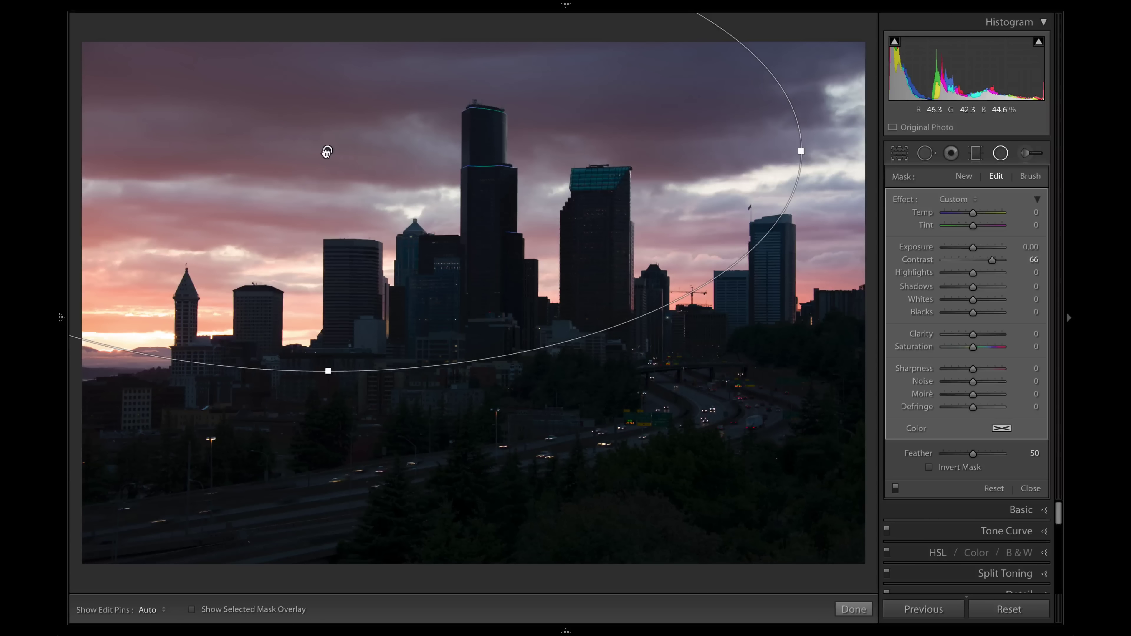
{"action": "left_click_drag", "start_coordinate": [325, 150], "coordinate": [454, 253]}
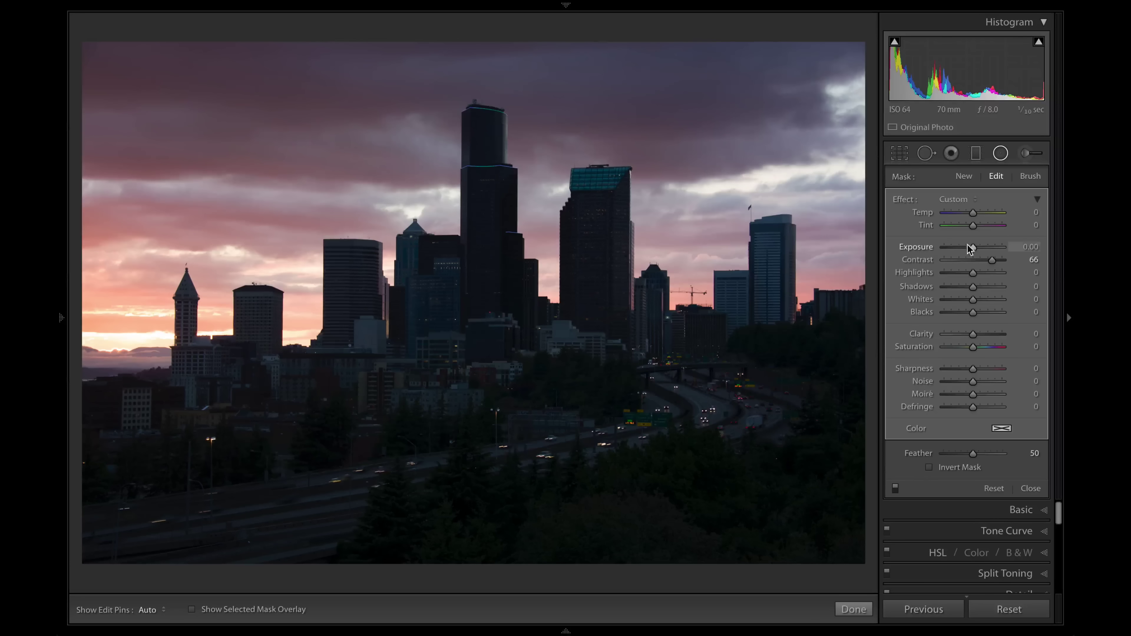
{"action": "left_click_drag", "start_coordinate": [973, 248], "coordinate": [967, 248]}
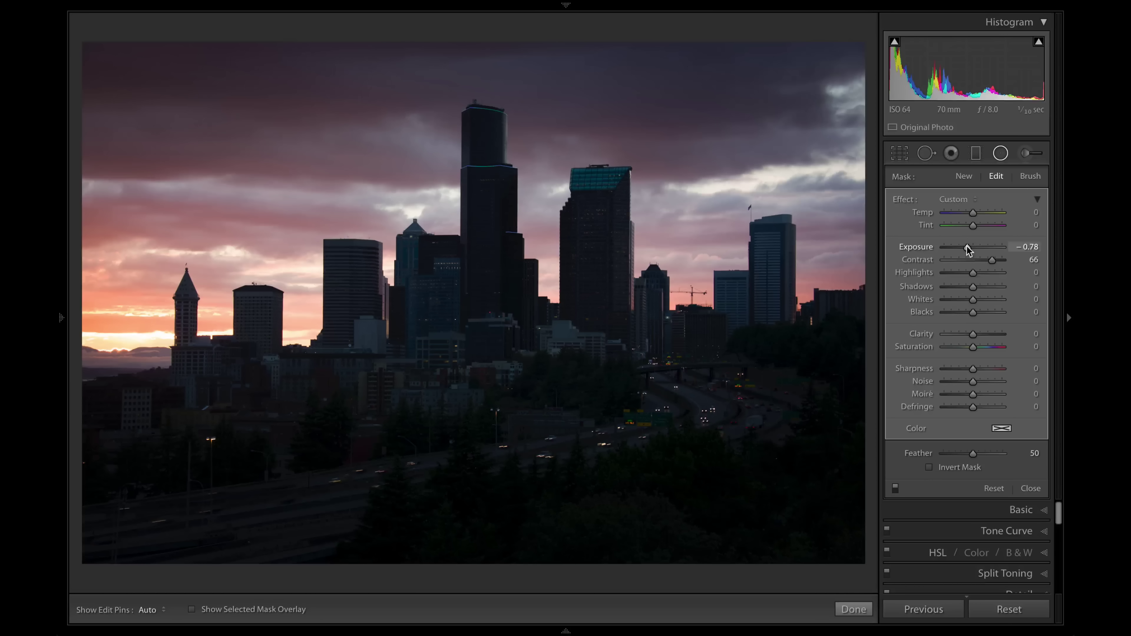
{"action": "double_click", "coordinate": [929, 249]}
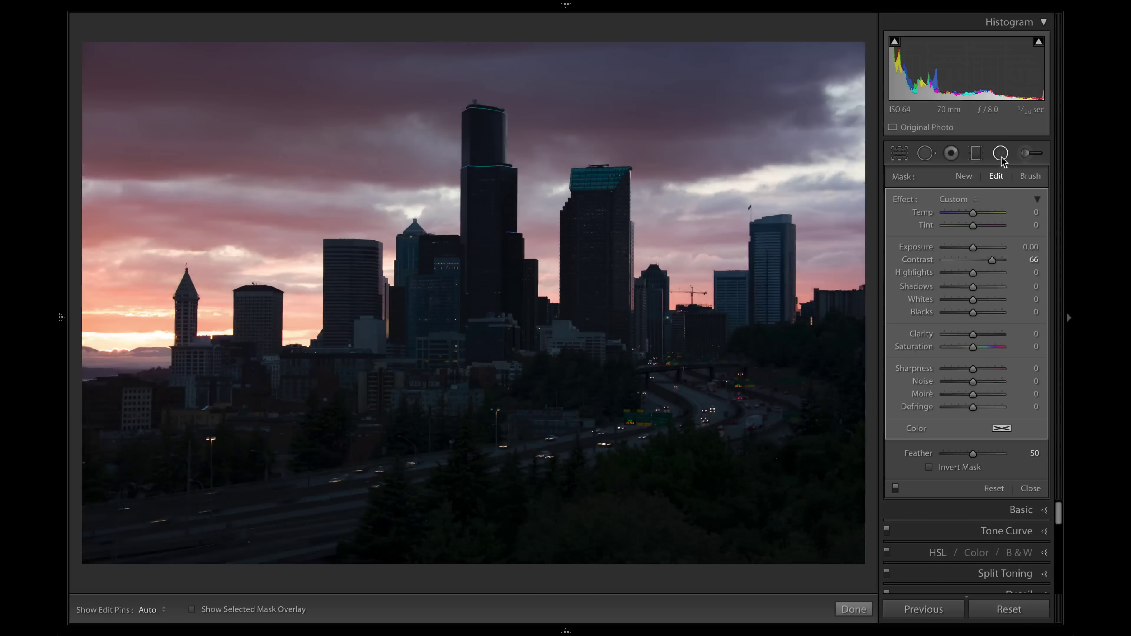
{"action": "left_click", "coordinate": [1001, 153]}
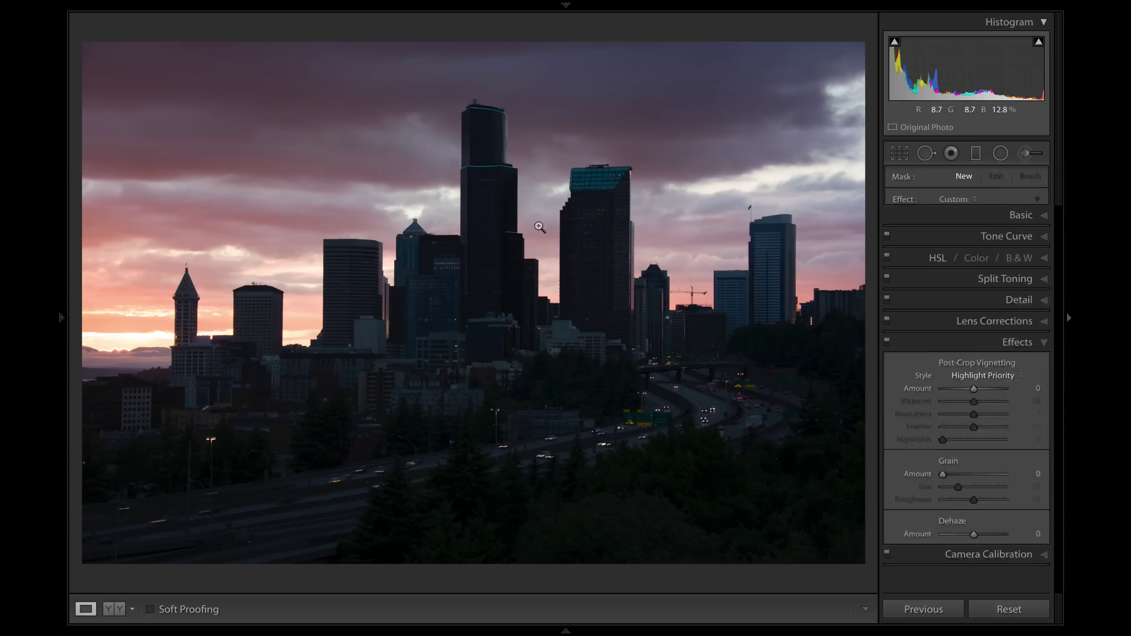
{"action": "left_click", "coordinate": [1007, 610]}
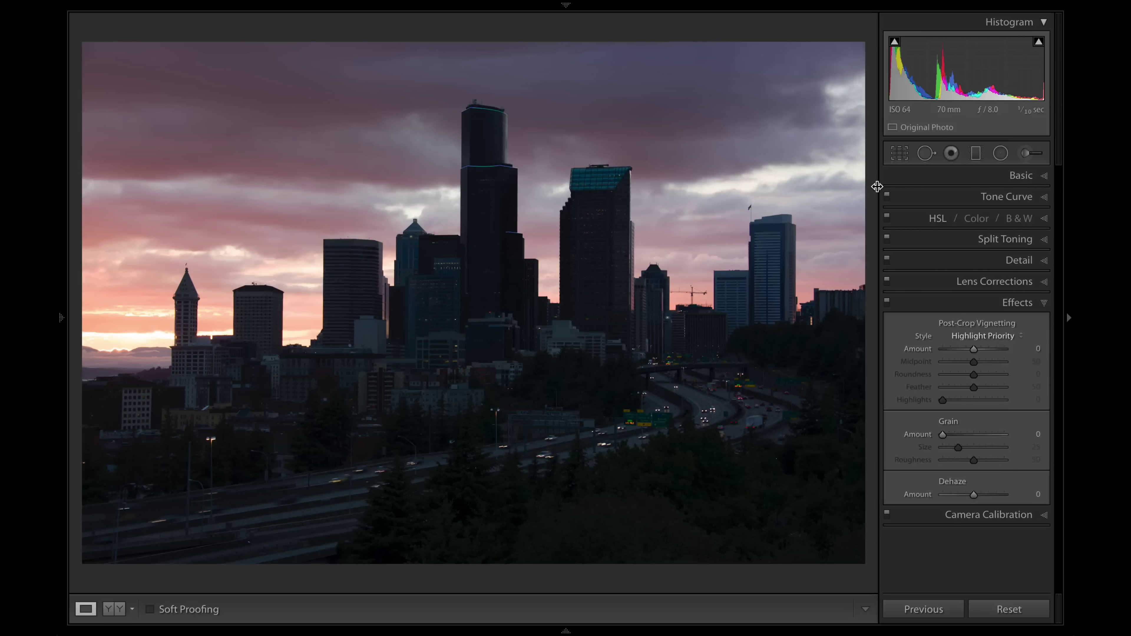
- Try raising the photo's overall Saturation to +56 in the Basic adjustments, and reset it
{"action": "left_click", "coordinate": [1009, 176]}
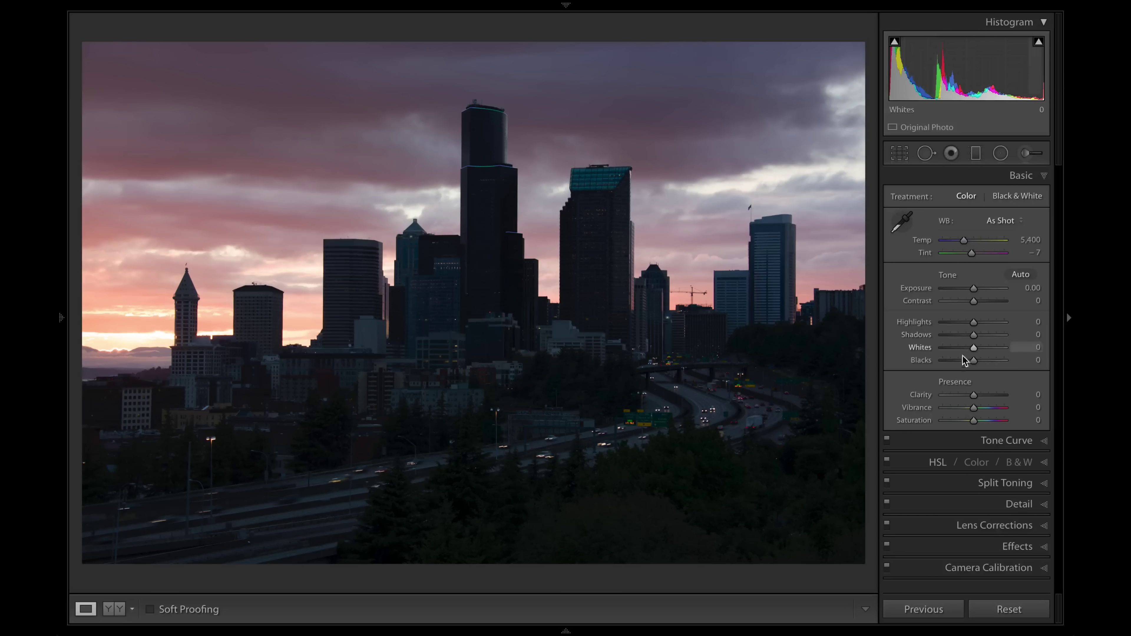
{"action": "left_click_drag", "start_coordinate": [974, 420], "coordinate": [990, 422]}
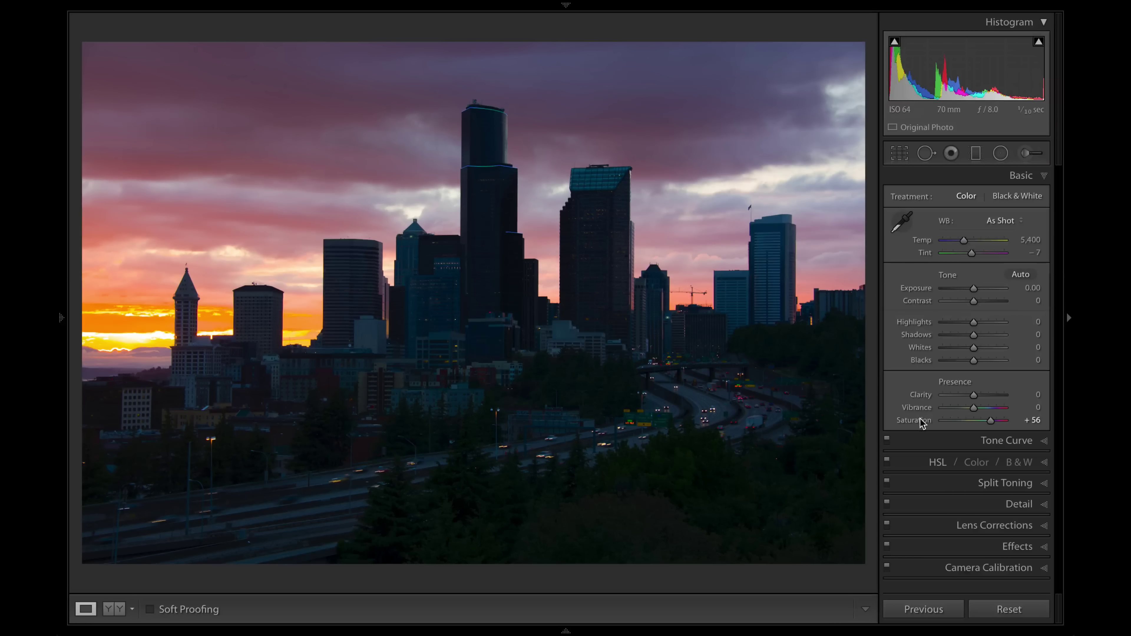
{"action": "double_click", "coordinate": [963, 421]}
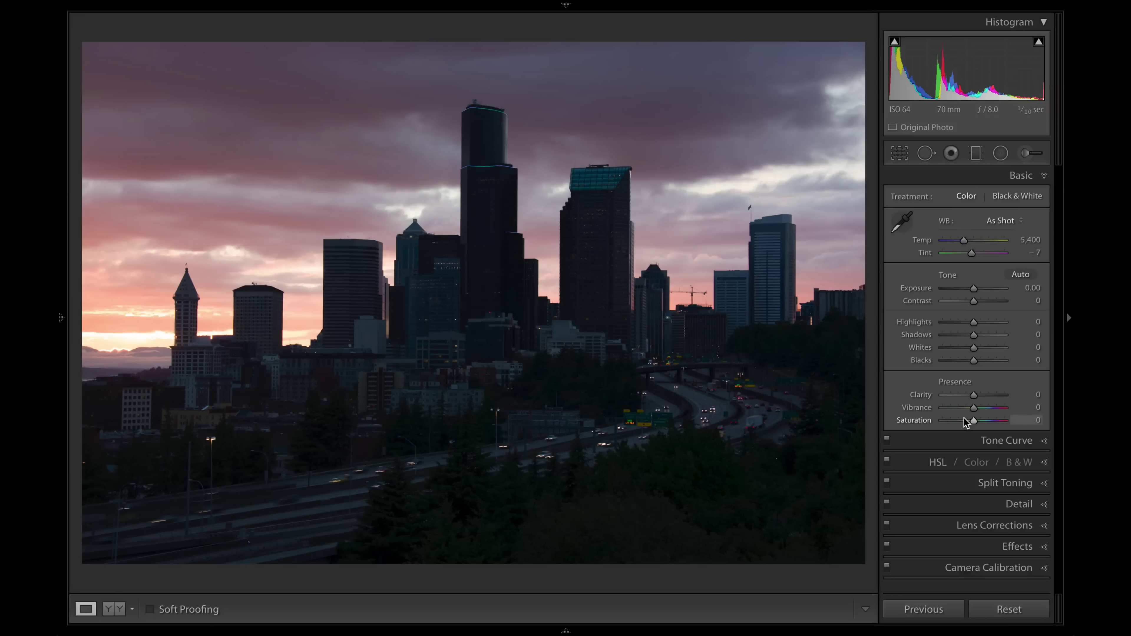
- Set Saturation to −10 and Vibrance to +48, and compare the photo before and after the edit
{"action": "left_click", "coordinate": [1029, 420]}
{"action": "type", "text": "-10"}
{"action": "key", "text": "Return"}
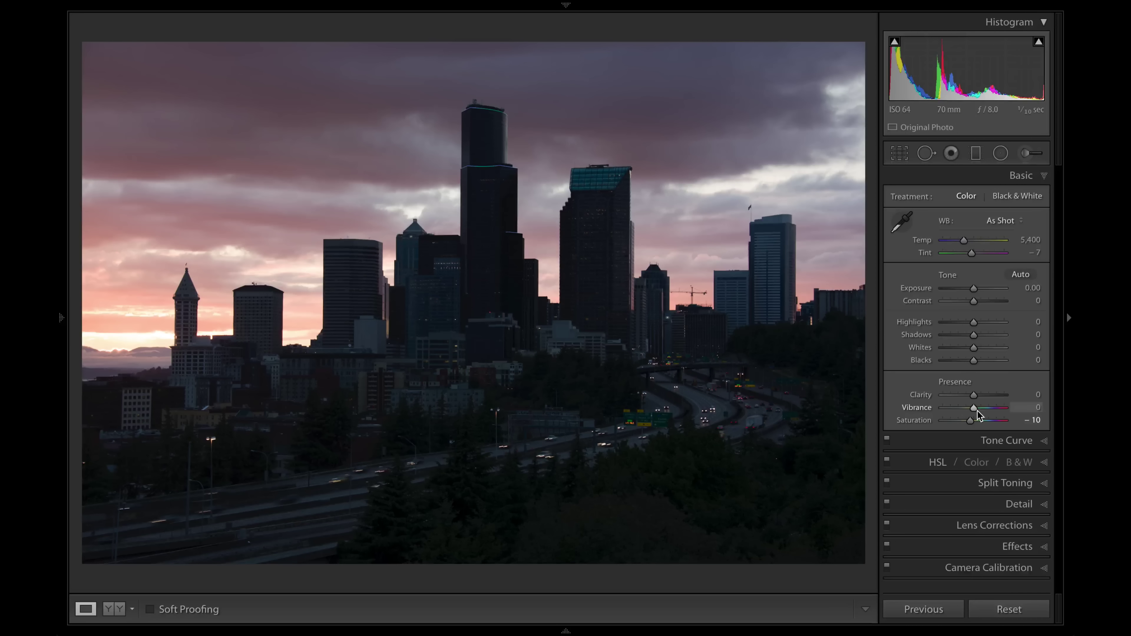
{"action": "left_click_drag", "start_coordinate": [977, 408], "coordinate": [990, 406]}
{"action": "key", "text": "backslash"}
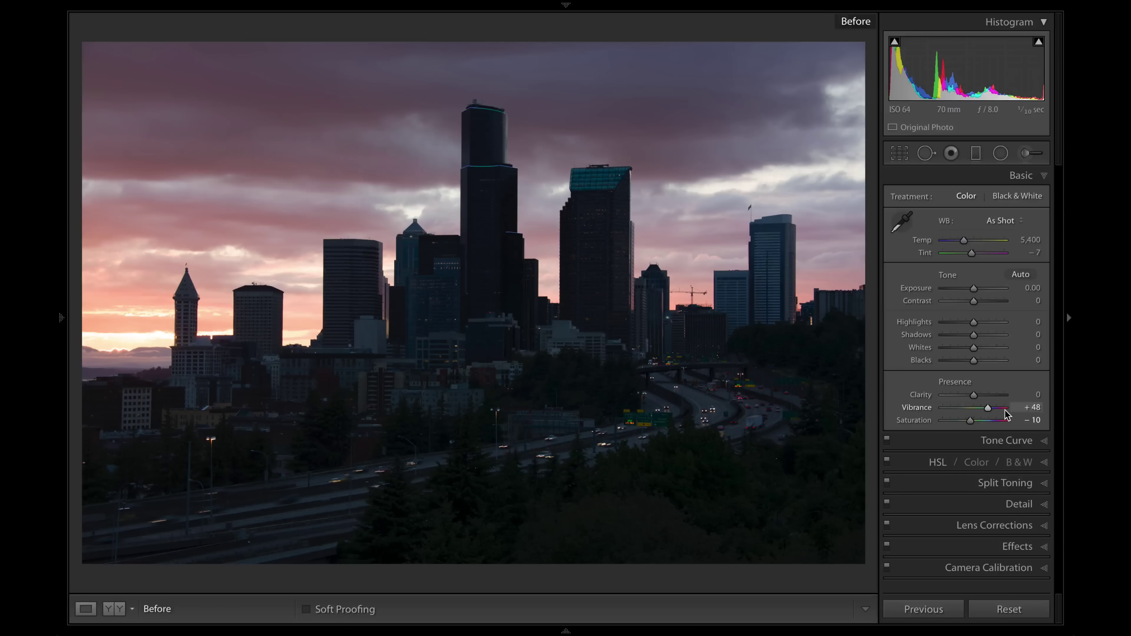
{"action": "key", "text": "backslash"}
{"action": "key", "text": "backslash"}
{"action": "key", "text": "backslash"}
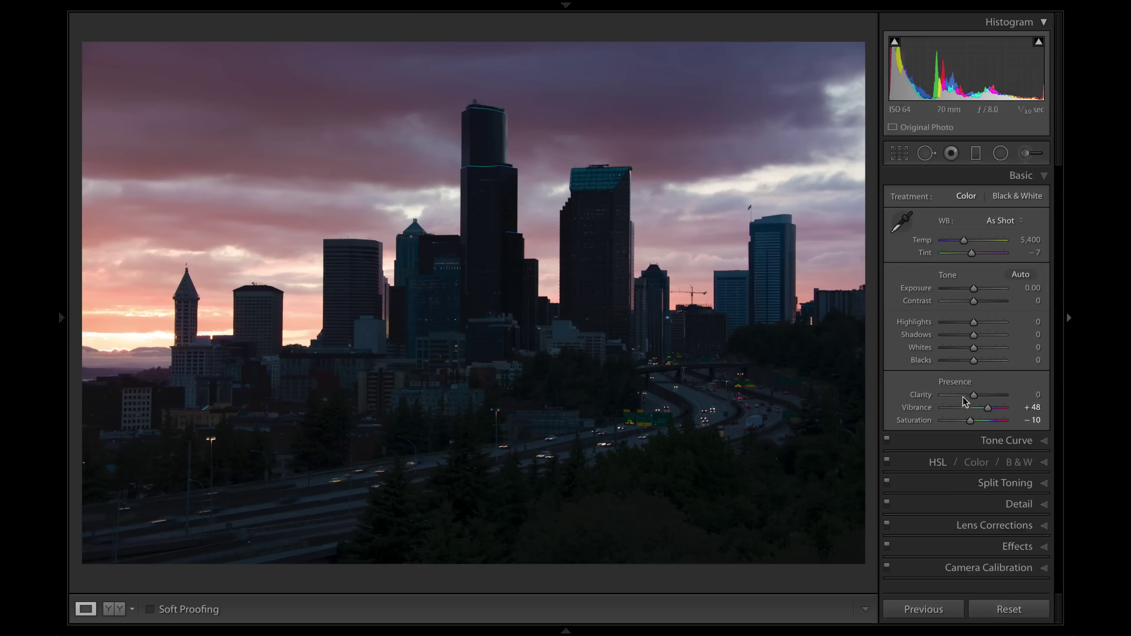
- Try Saturation at 0, return it to −10, and reset all the photo's adjustments
{"action": "mouse_move", "coordinate": [971, 420]}
{"action": "left_mouse_down"}
{"action": "mouse_move", "coordinate": [1002, 421]}
{"action": "mouse_move", "coordinate": [978, 415]}
{"action": "left_mouse_up"}
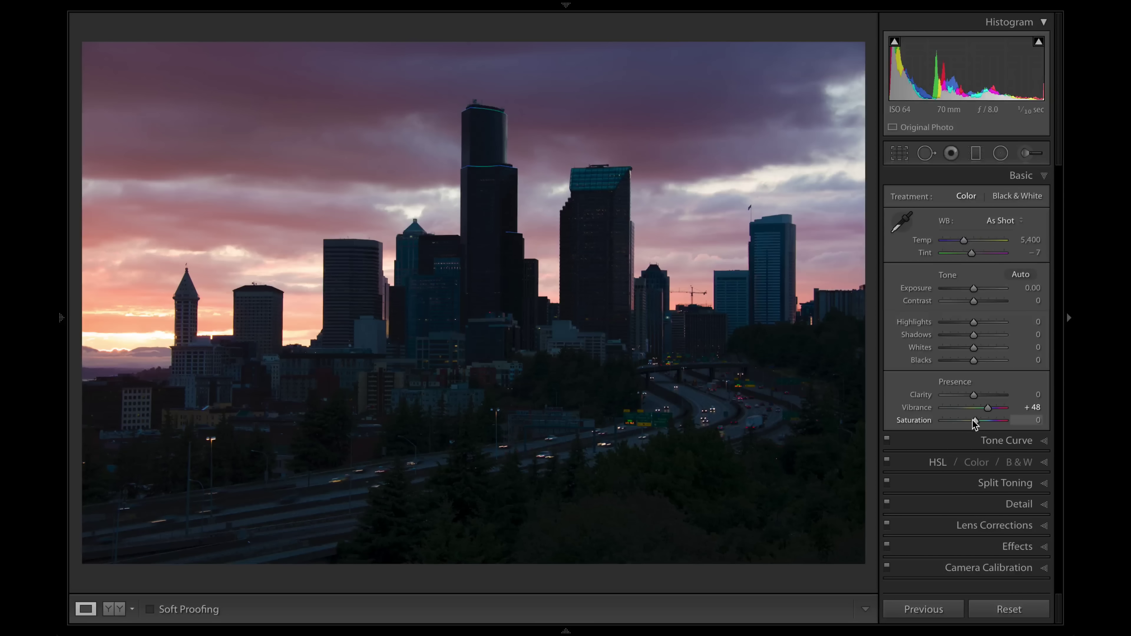
{"action": "left_click_drag", "start_coordinate": [974, 421], "coordinate": [970, 421]}
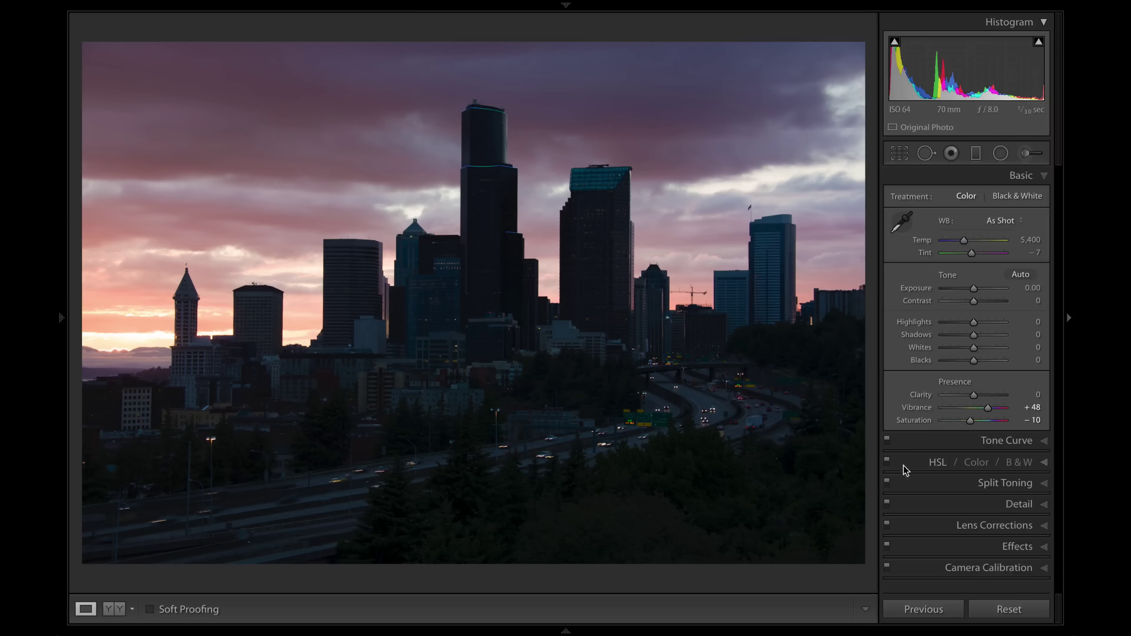
{"action": "left_click", "coordinate": [1009, 611]}
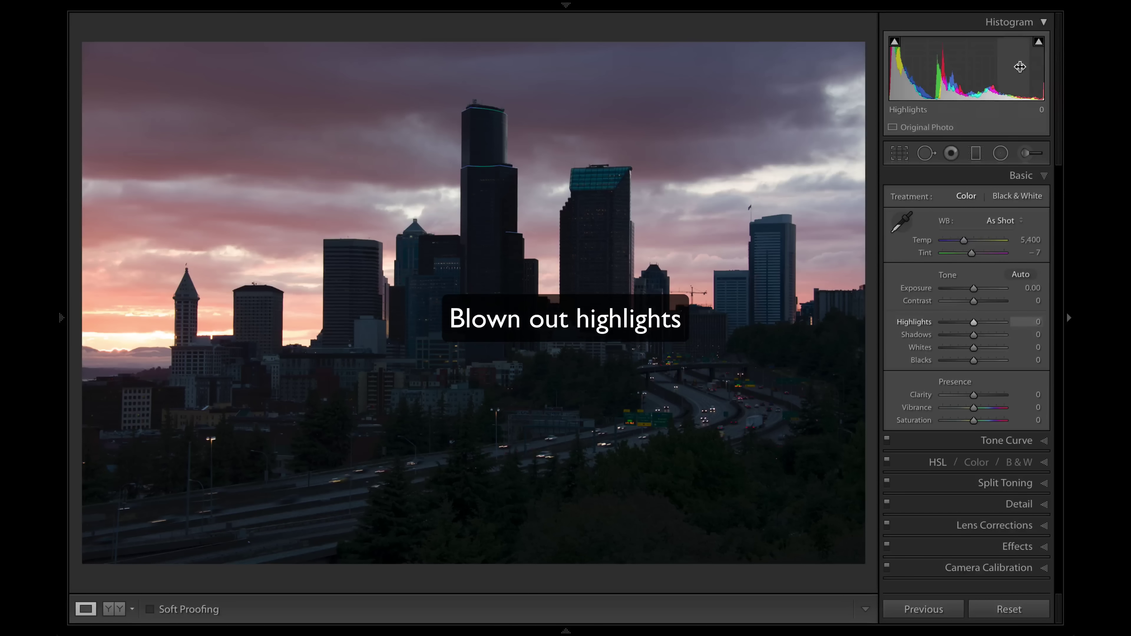
- Turn on the highlight clipping overlay to examine the blown-out areas of the sunset sky
{"action": "left_click", "coordinate": [1038, 42]}
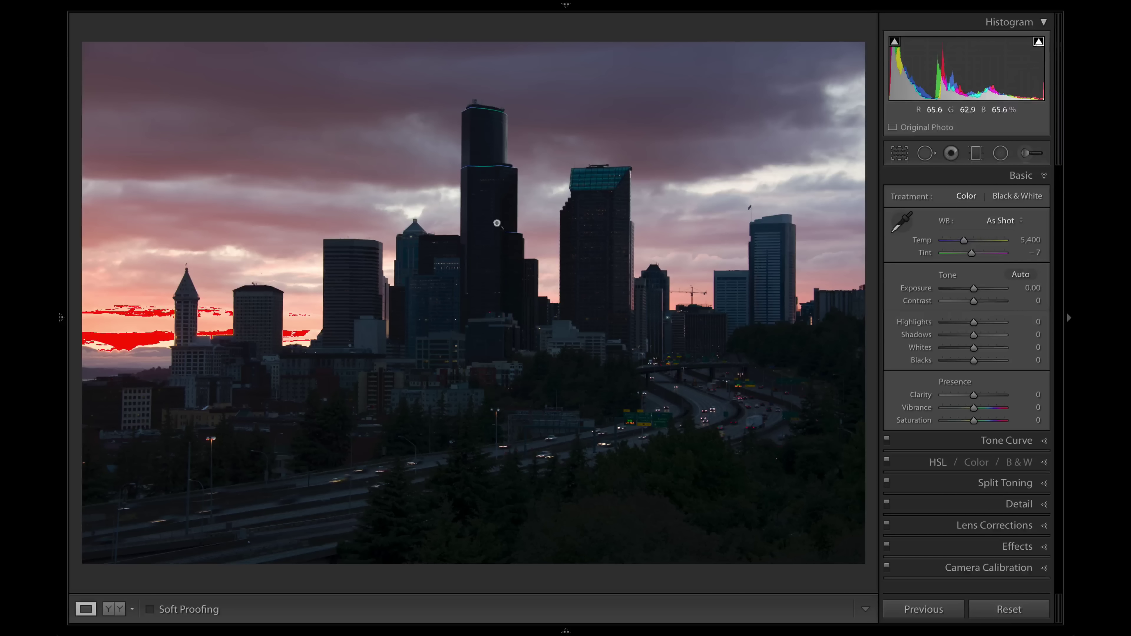
{"action": "key", "text": "k"}
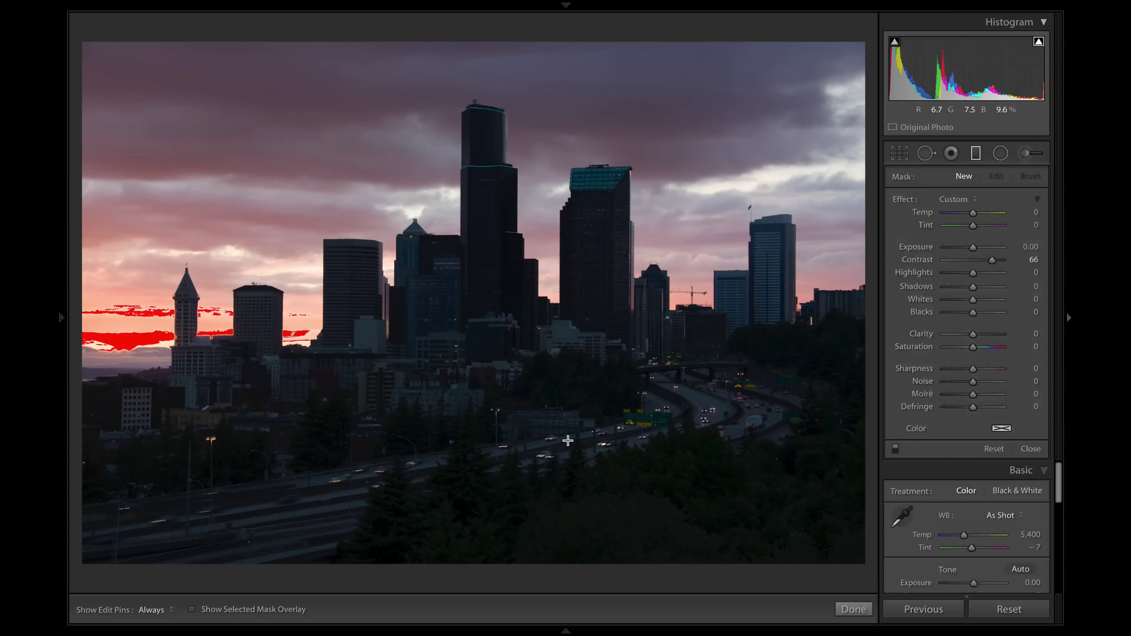
{"action": "key", "text": "k"}
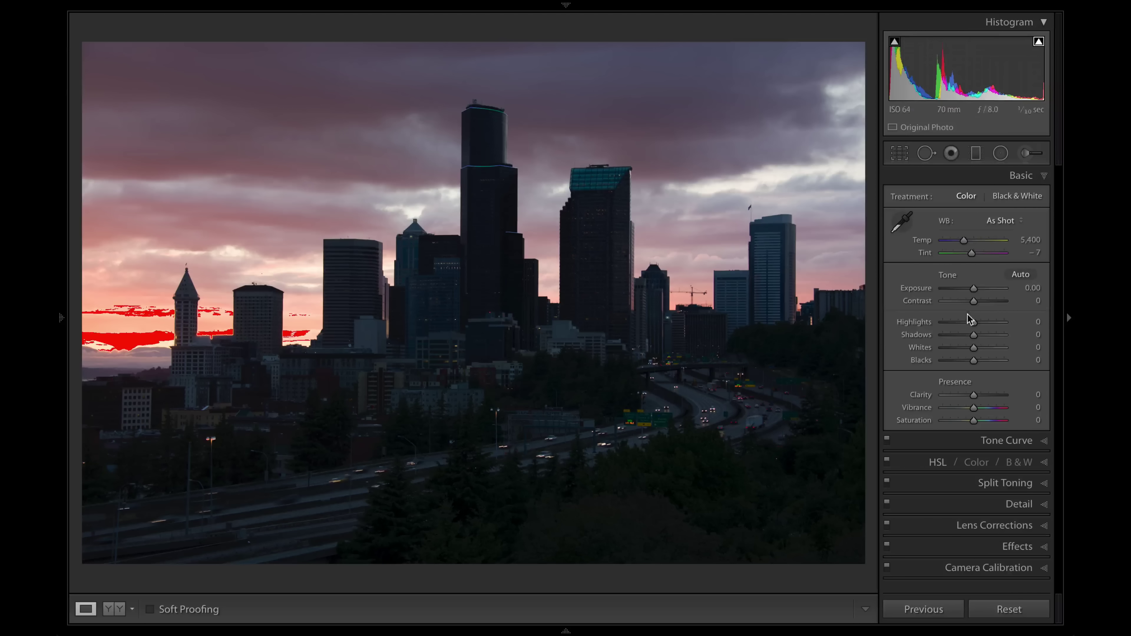
- Try Highlights at +100, Shadows at +7 and Whites at +100, and reset all the photo's adjustments
{"action": "left_click_drag", "start_coordinate": [974, 322], "coordinate": [1011, 323]}
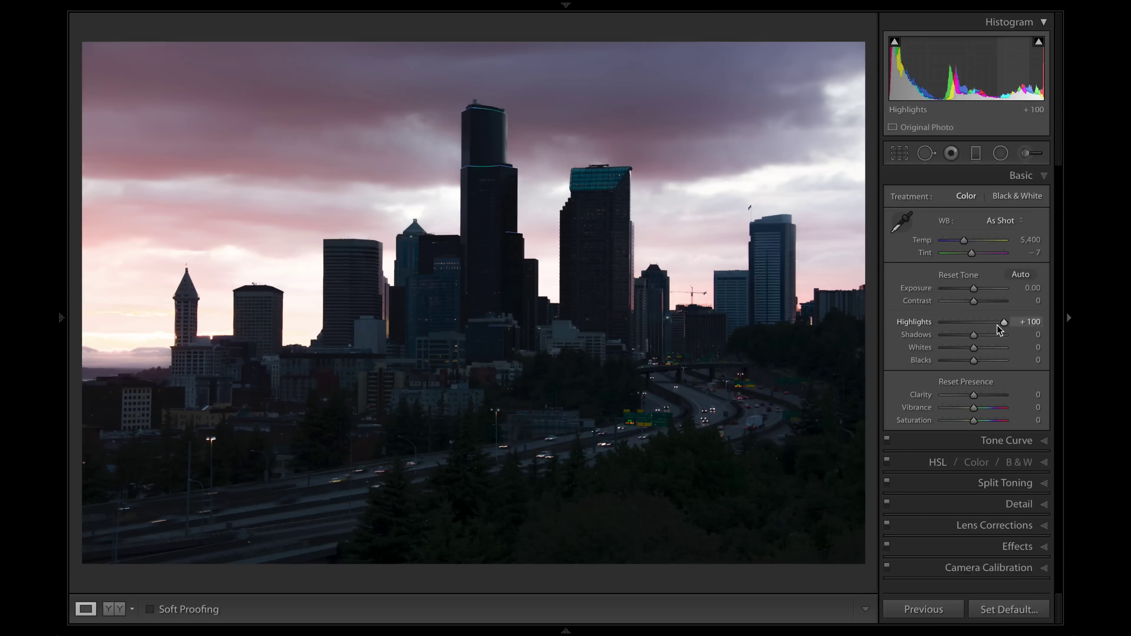
{"action": "left_click_drag", "start_coordinate": [1004, 321], "coordinate": [1028, 323]}
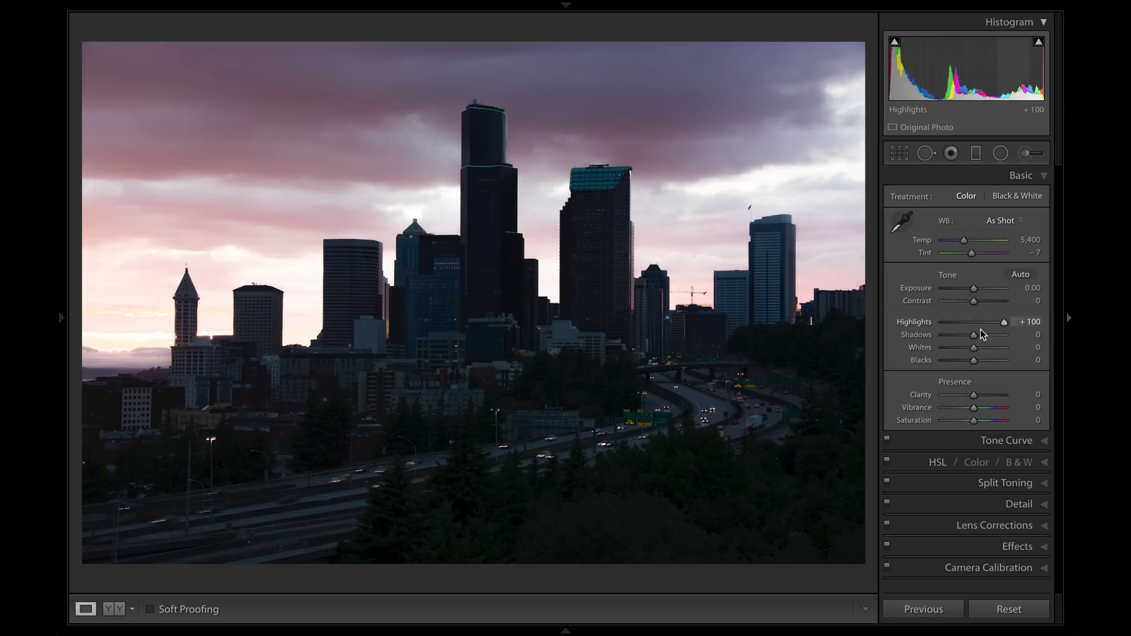
{"action": "left_click_drag", "start_coordinate": [976, 334], "coordinate": [979, 334]}
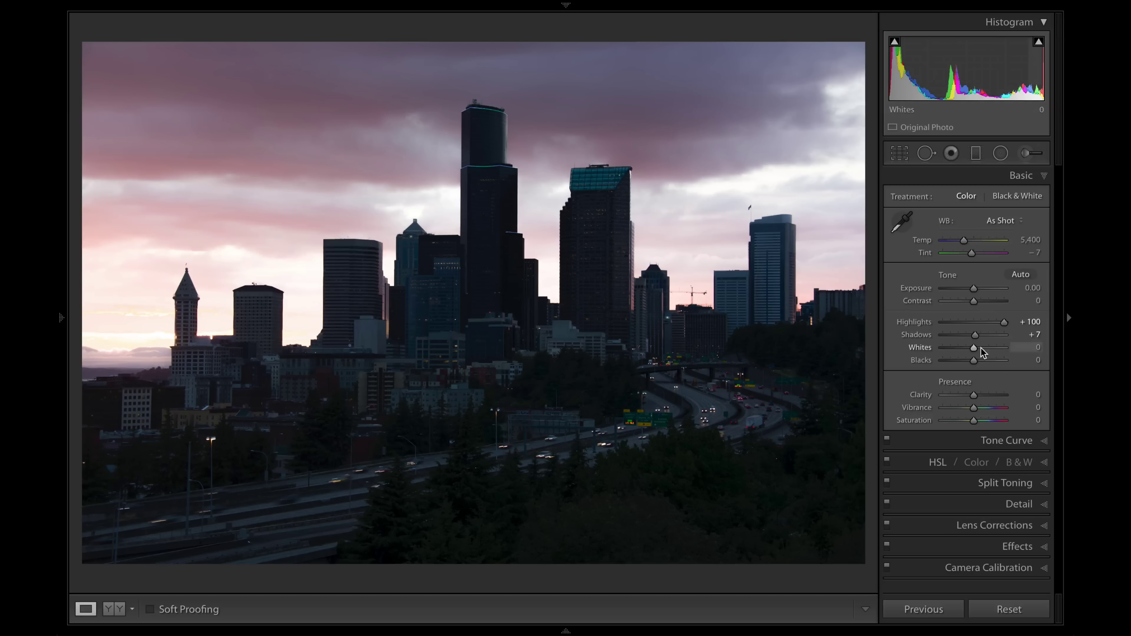
{"action": "left_click_drag", "start_coordinate": [975, 348], "coordinate": [1013, 348]}
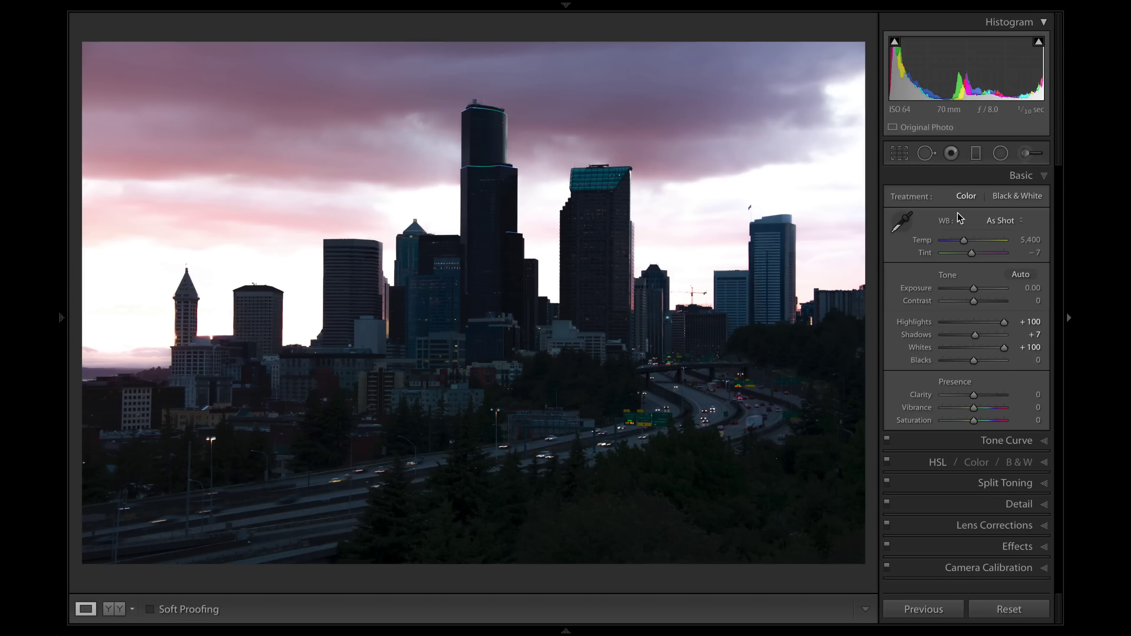
{"action": "left_click", "coordinate": [982, 610]}
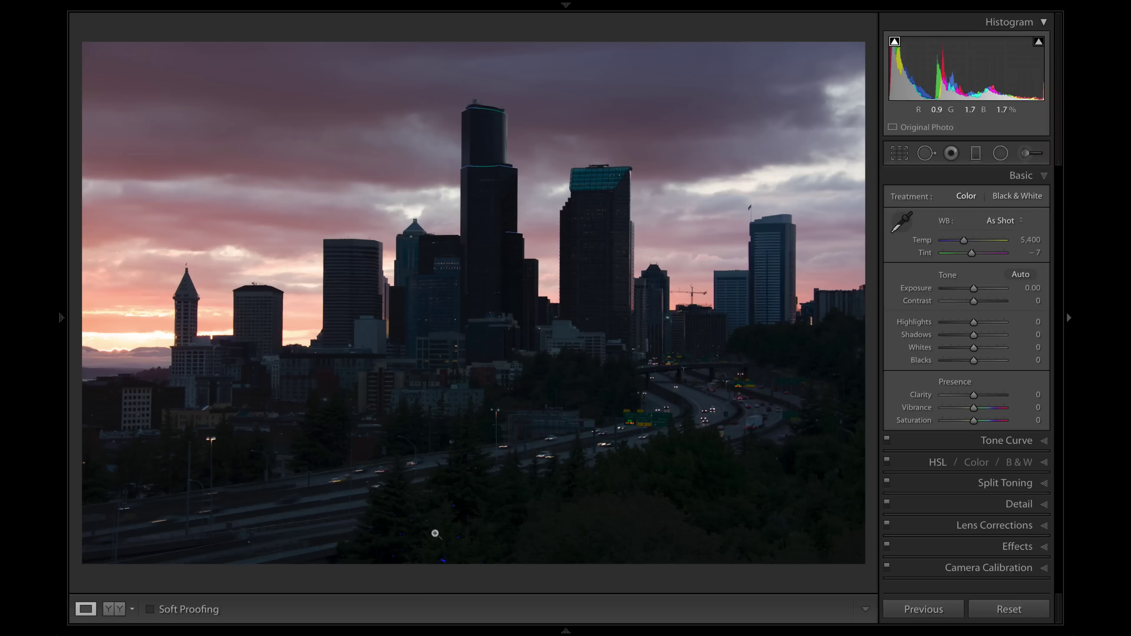
- Inspect the clipped shadows in the foreground trees close up, and try lowering Shadows to −100
{"action": "left_click", "coordinate": [439, 530]}
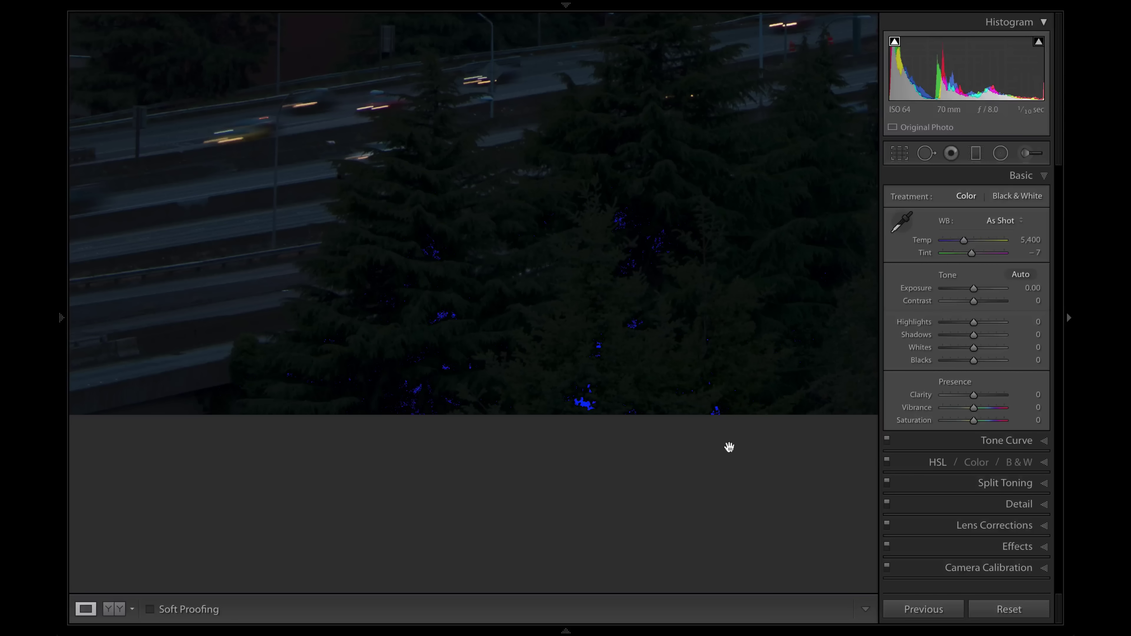
{"action": "left_click", "coordinate": [755, 371]}
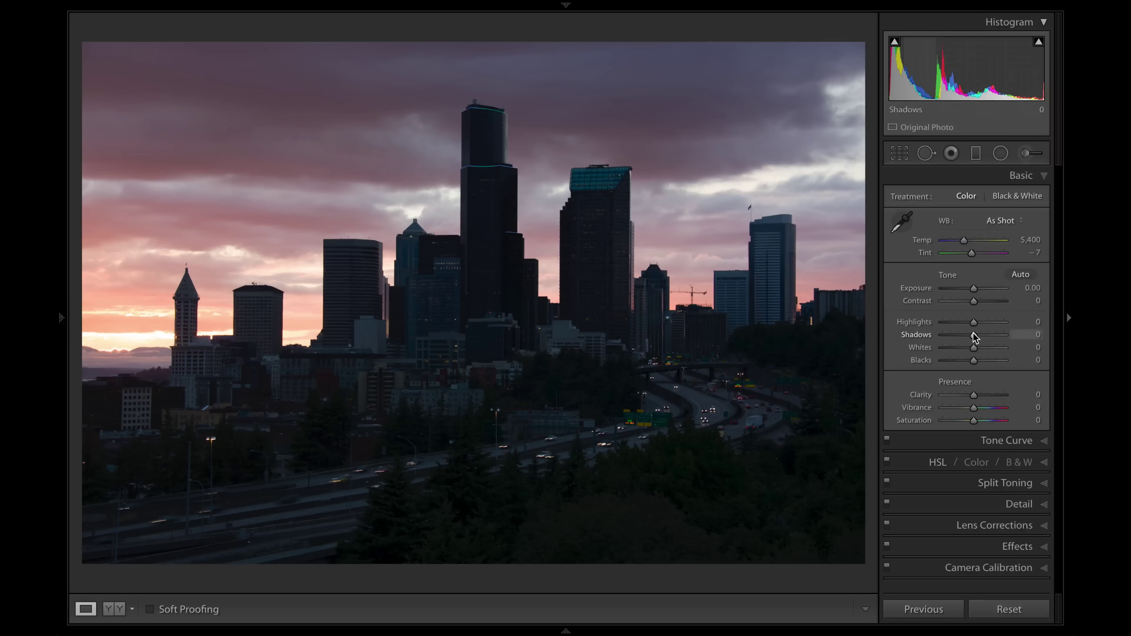
{"action": "key", "text": "alt"}
{"action": "left_click_drag", "start_coordinate": [975, 333], "coordinate": [932, 341]}
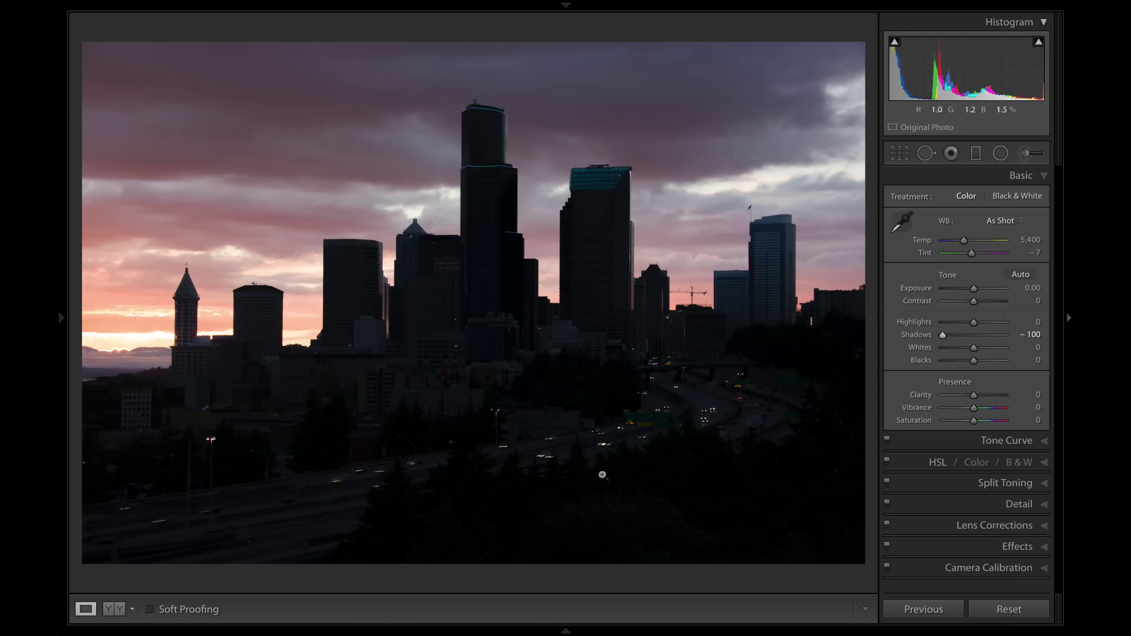
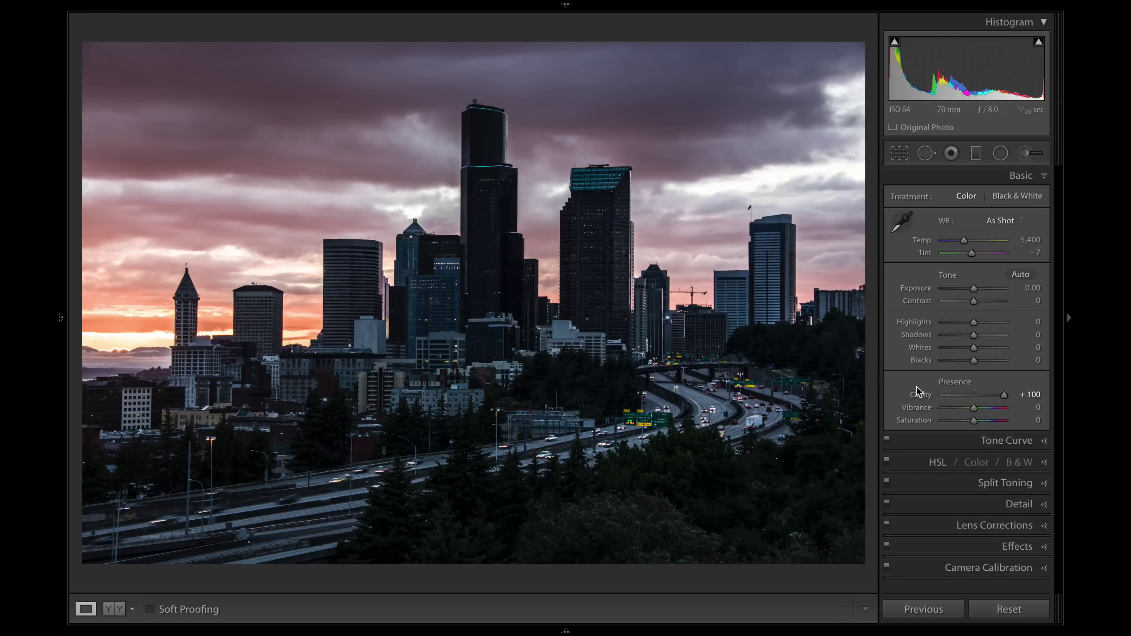
- Reset Clarity to its default value
{"action": "double_click", "coordinate": [921, 394]}
- Place an adjustment brush mask on the buildings at the right side of the skyline and reset its effect settings
{"action": "left_click", "coordinate": [1027, 153]}
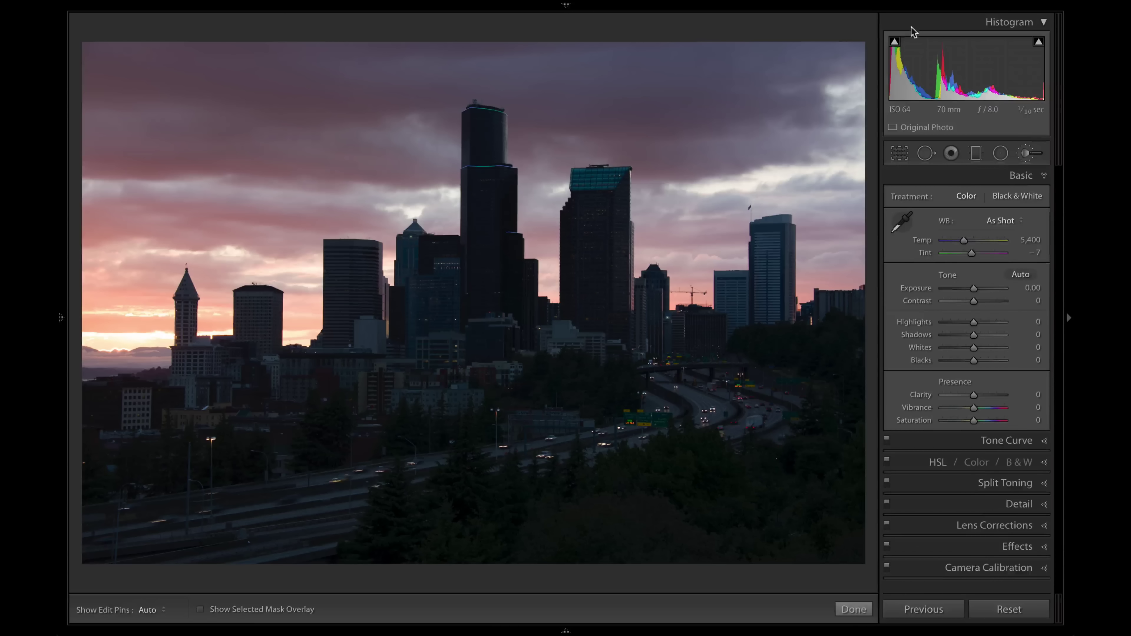
{"action": "key", "text": "h"}
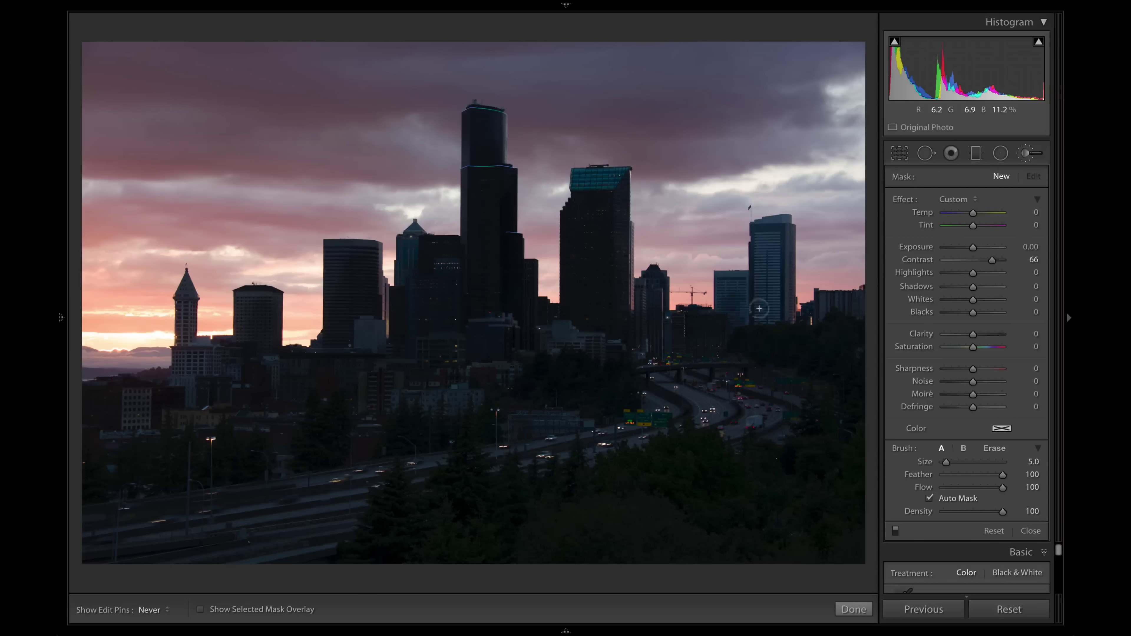
{"action": "left_click", "coordinate": [745, 314]}
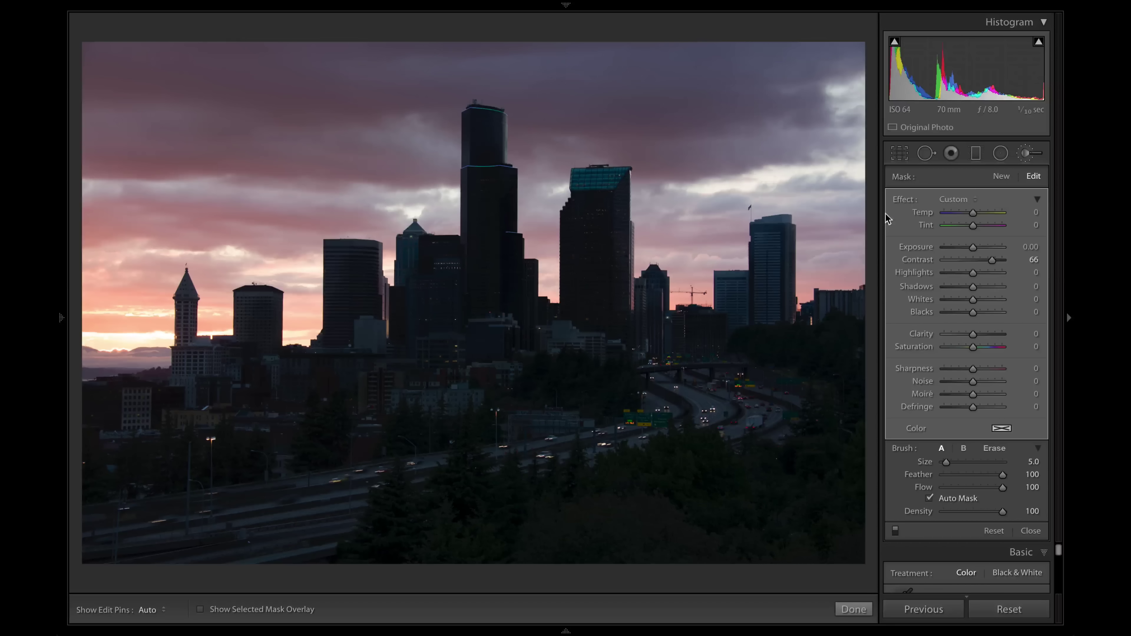
{"action": "double_click", "coordinate": [902, 202]}
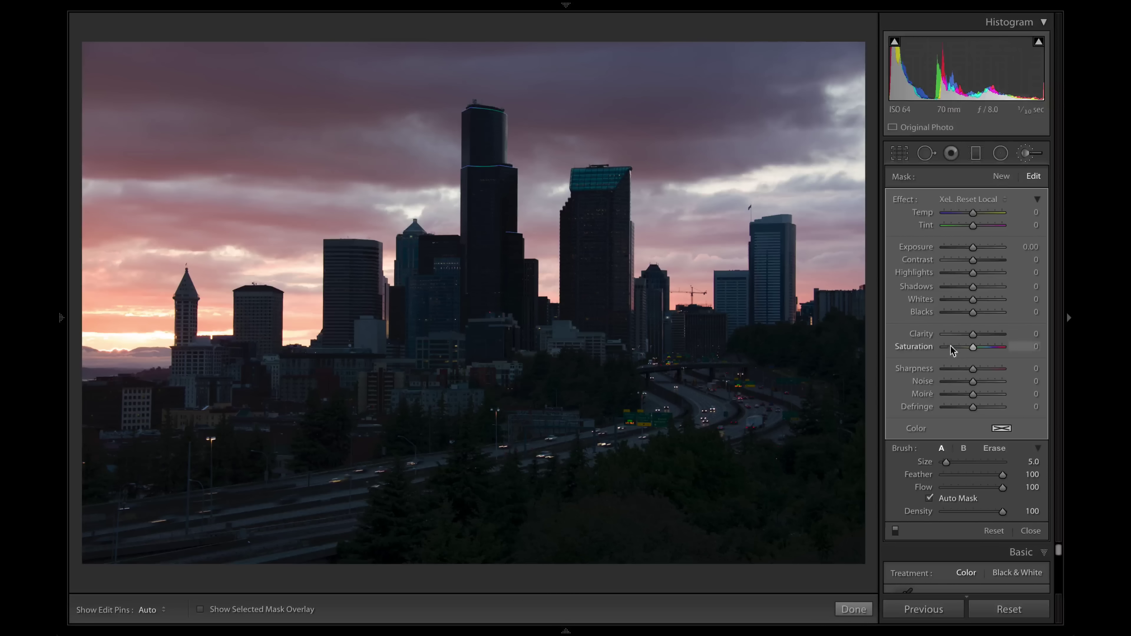
- Try Clarity at 67 on the brushed buildings, checking them close up, and reset all the photo's adjustments
{"action": "left_click_drag", "start_coordinate": [973, 334], "coordinate": [996, 337]}
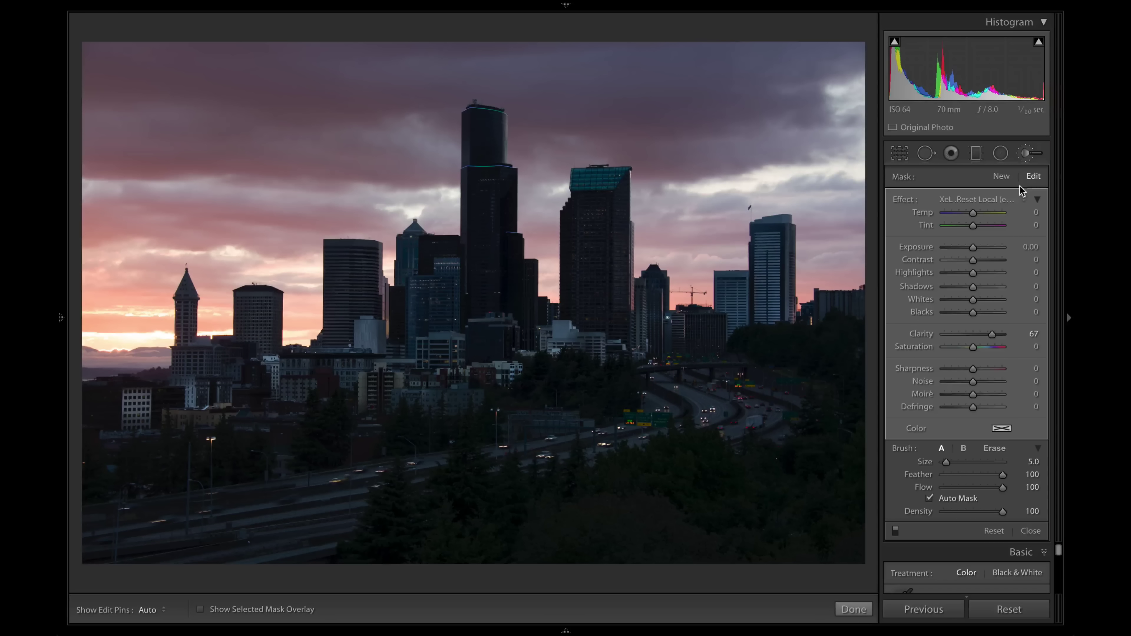
{"action": "left_click", "coordinate": [1026, 152]}
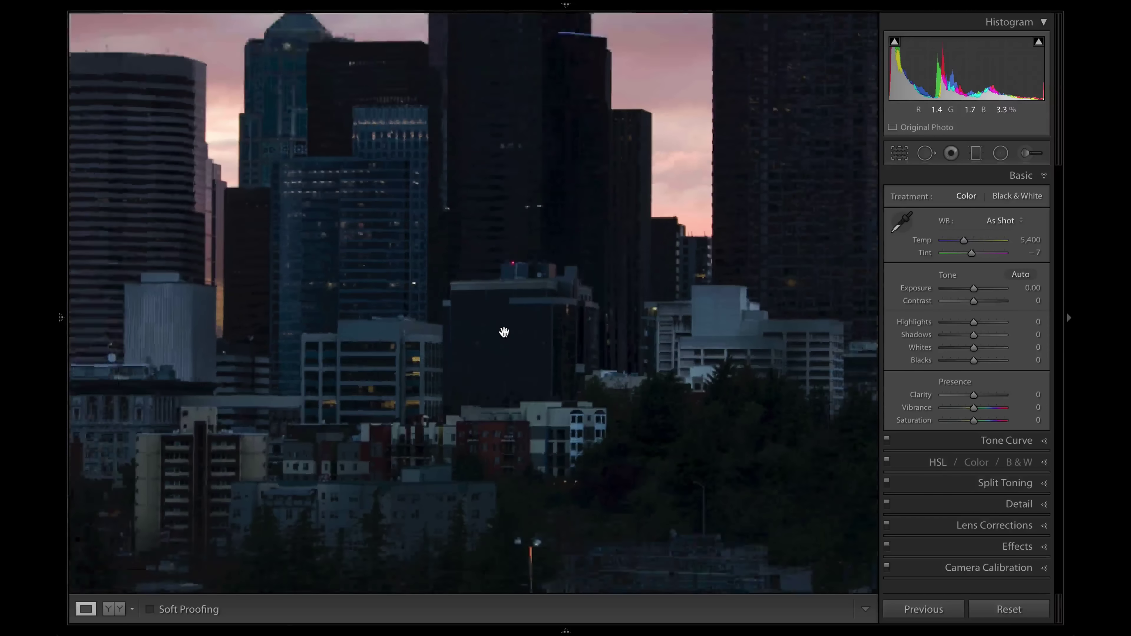
{"action": "left_click", "coordinate": [508, 328]}
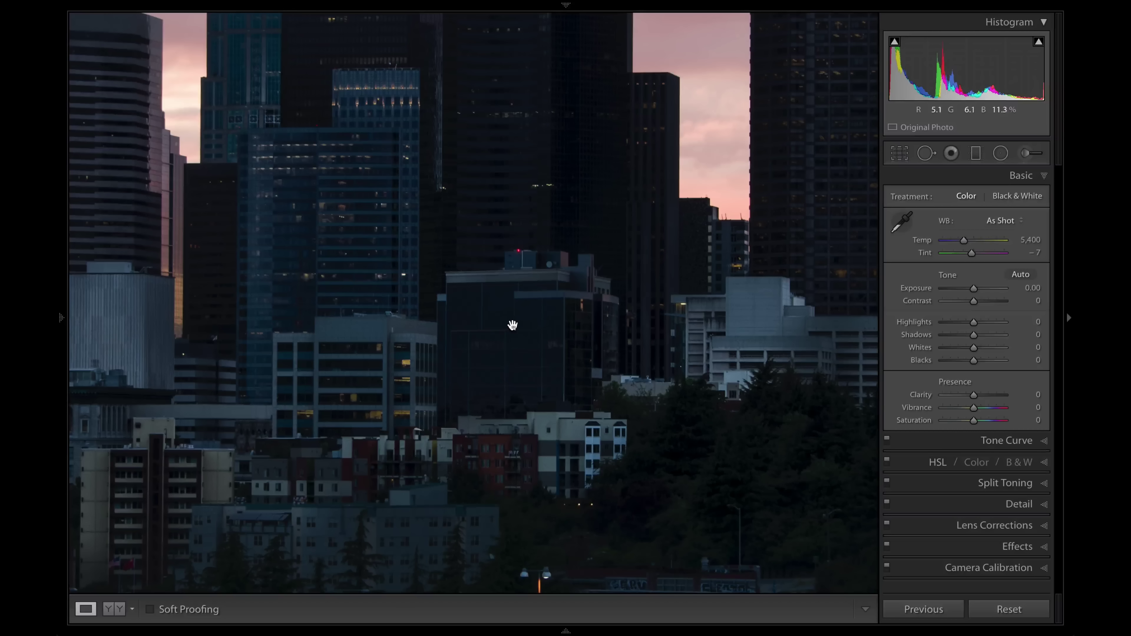
{"action": "left_click", "coordinate": [510, 327]}
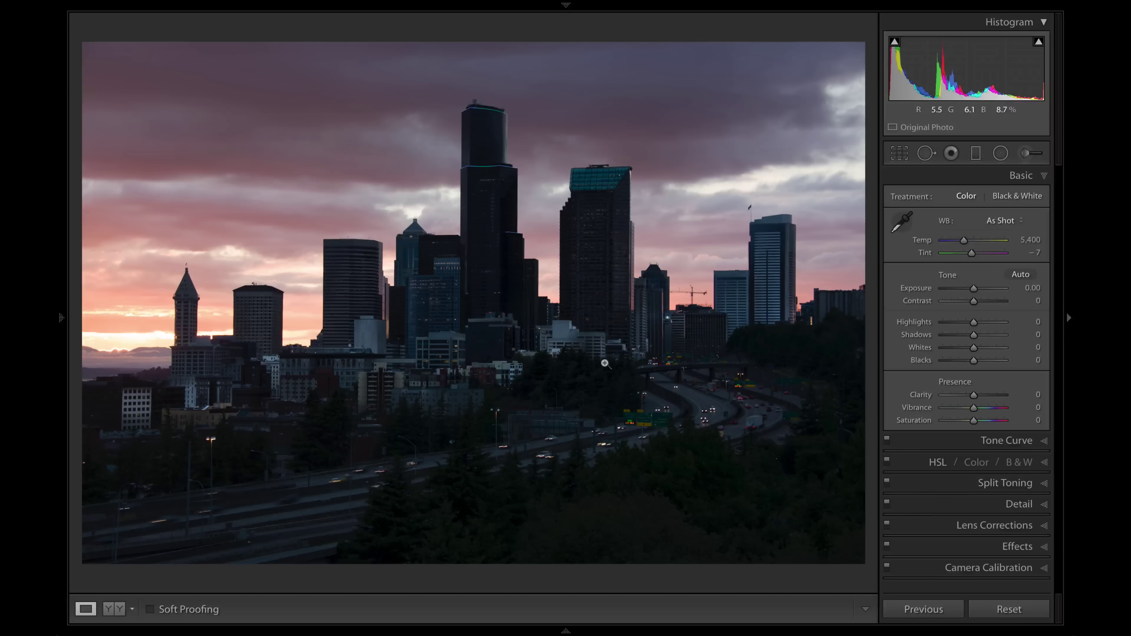
{"action": "left_click", "coordinate": [980, 612]}
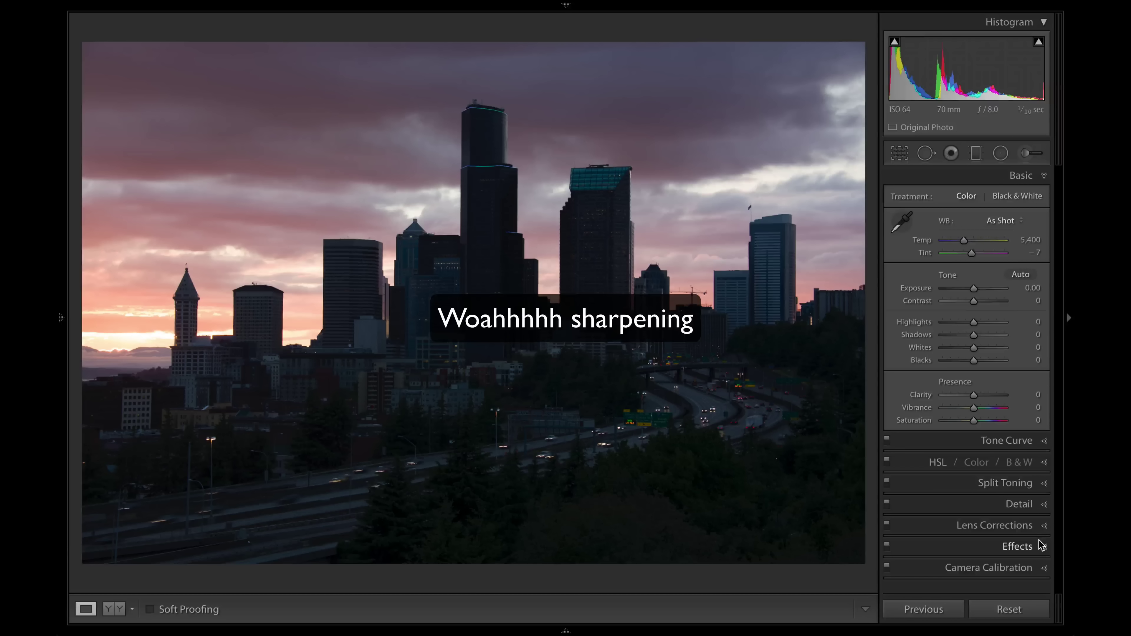
- Try sharpening with Amount 150, Radius 3.0 and Detail 100, compare it with the original, and reset the sharpening settings
{"action": "left_click", "coordinate": [1020, 504]}
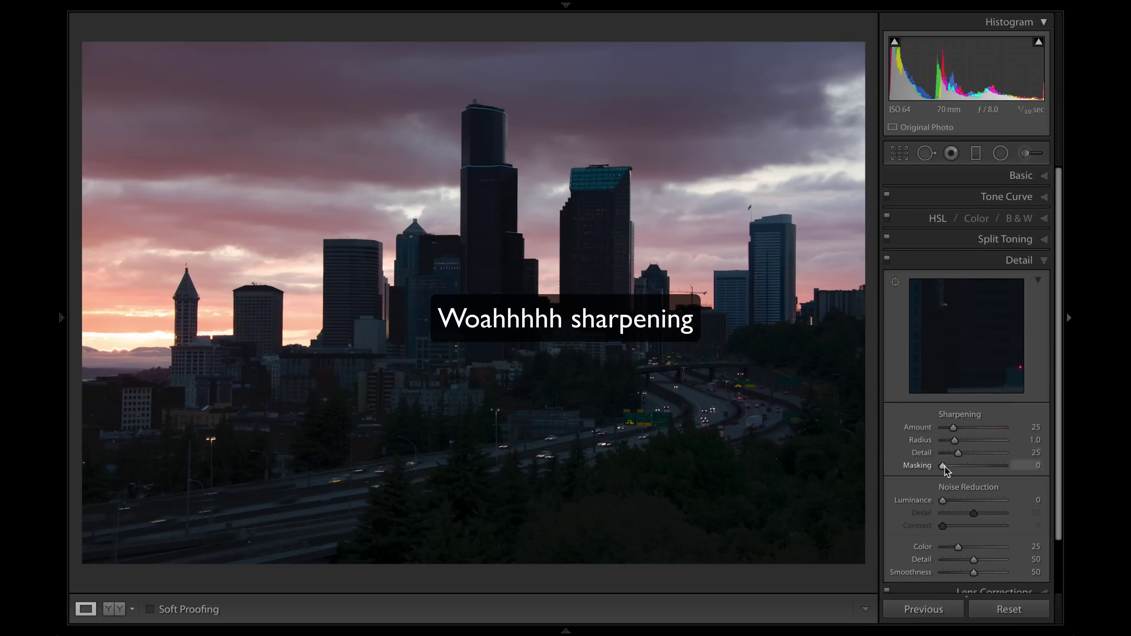
{"action": "left_click_drag", "start_coordinate": [955, 429], "coordinate": [1004, 452]}
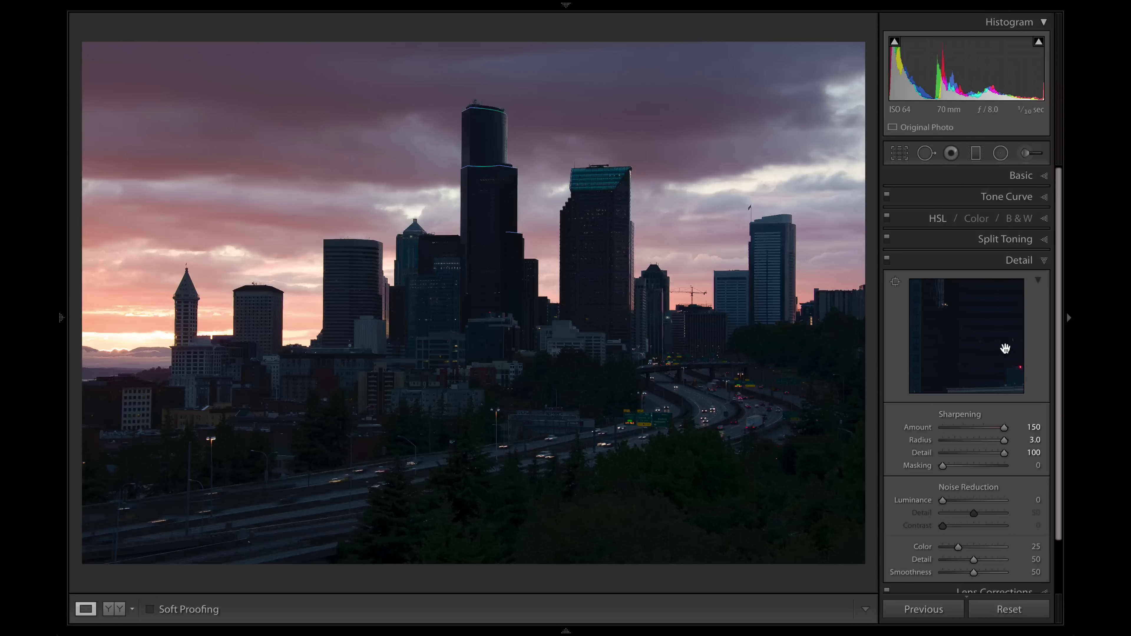
{"action": "key", "text": "backslash"}
{"action": "key", "text": "backslash"}
{"action": "double_click", "coordinate": [960, 414]}
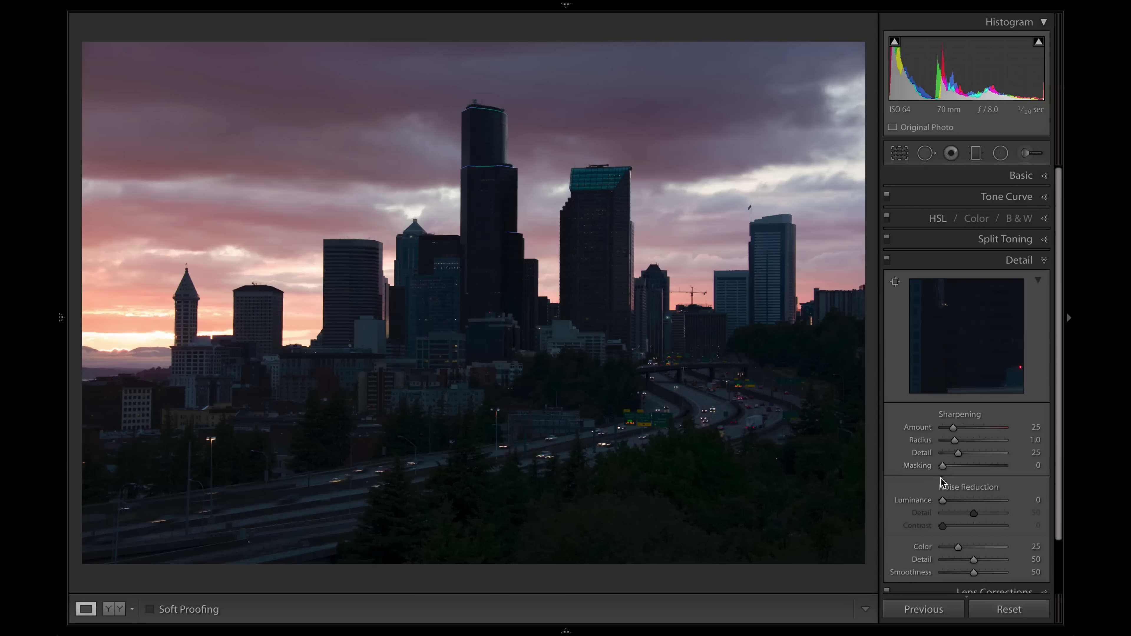
- Set the sharpening Masking to 90 using the black-and-white mask preview, with the tallest tower's edge in the detail preview
{"action": "left_click", "coordinate": [943, 466], "text": "alt"}
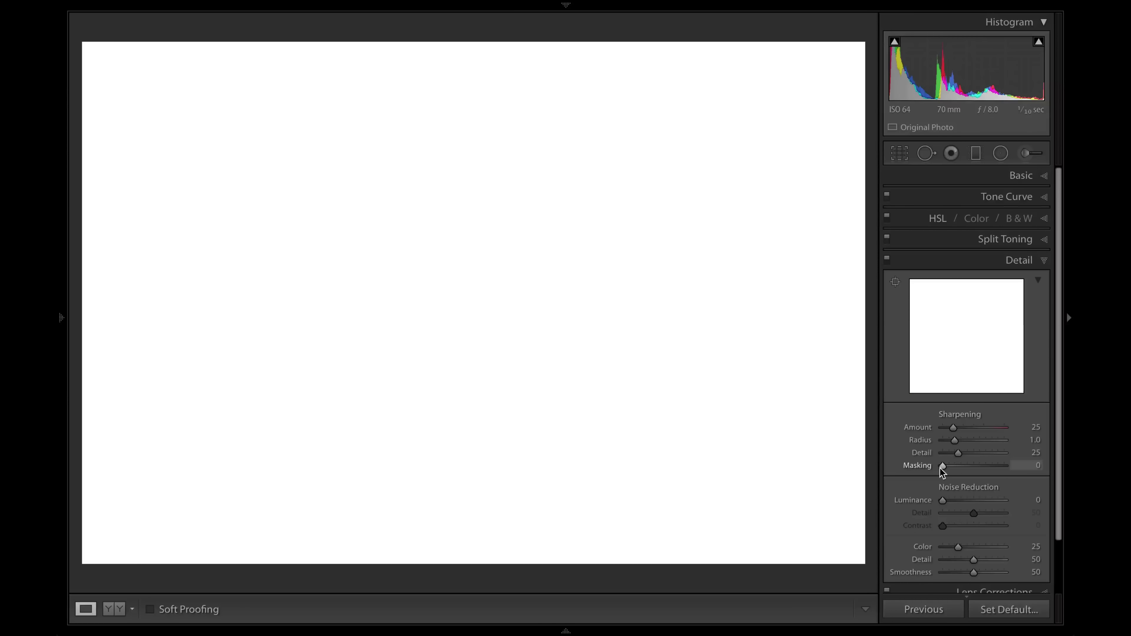
{"action": "left_click_drag", "start_coordinate": [942, 467], "coordinate": [992, 465]}
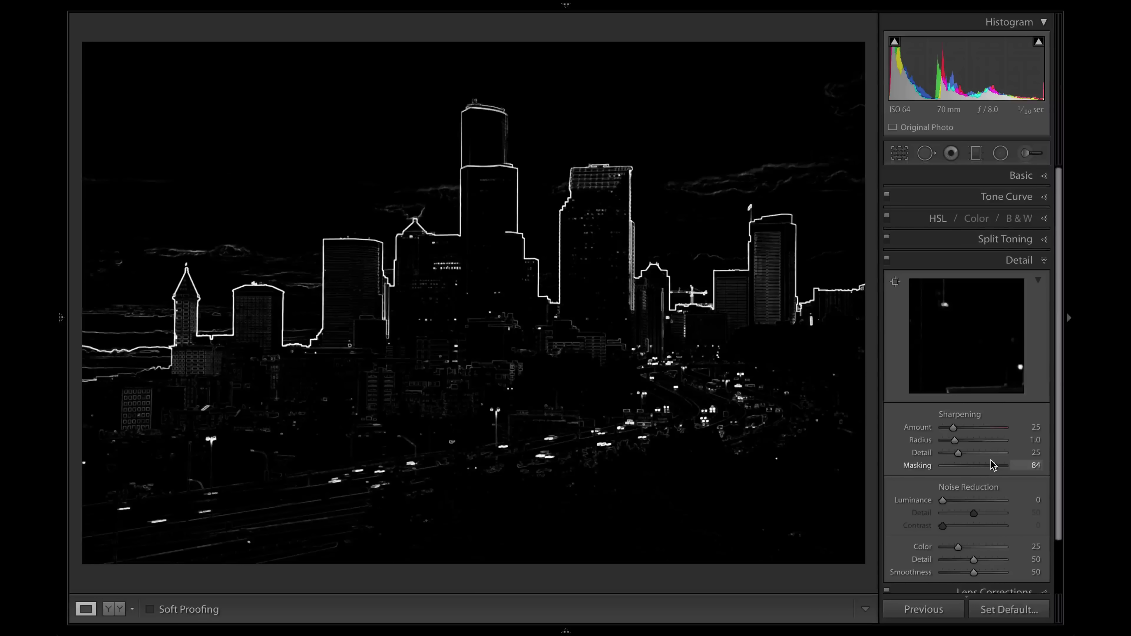
{"action": "left_click_drag", "start_coordinate": [994, 464], "coordinate": [999, 465]}
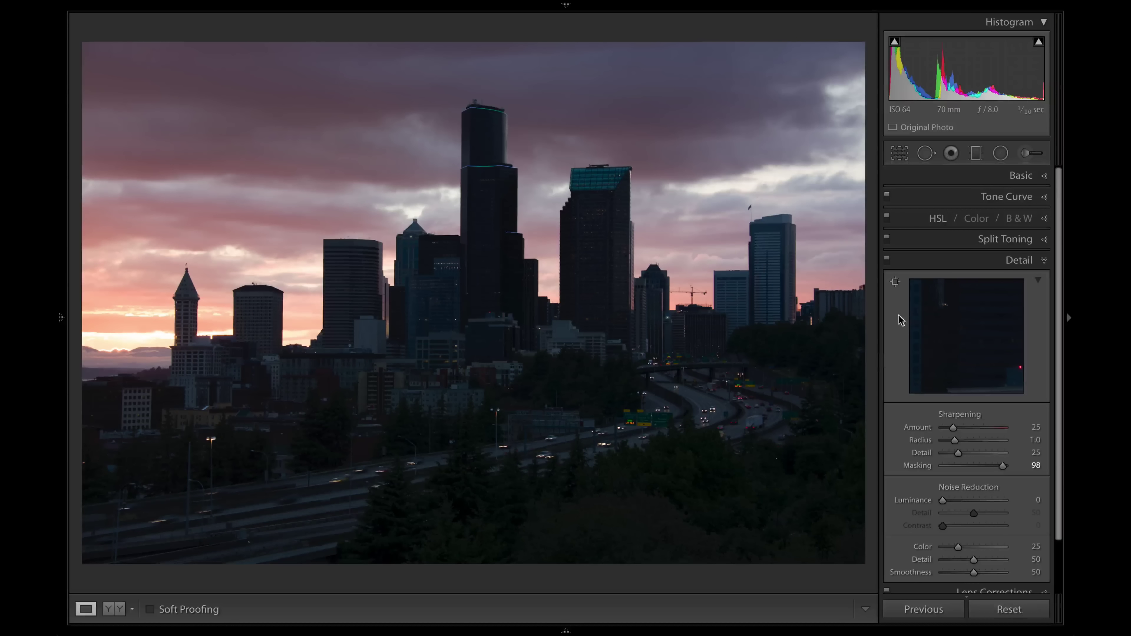
{"action": "left_click", "coordinate": [499, 170]}
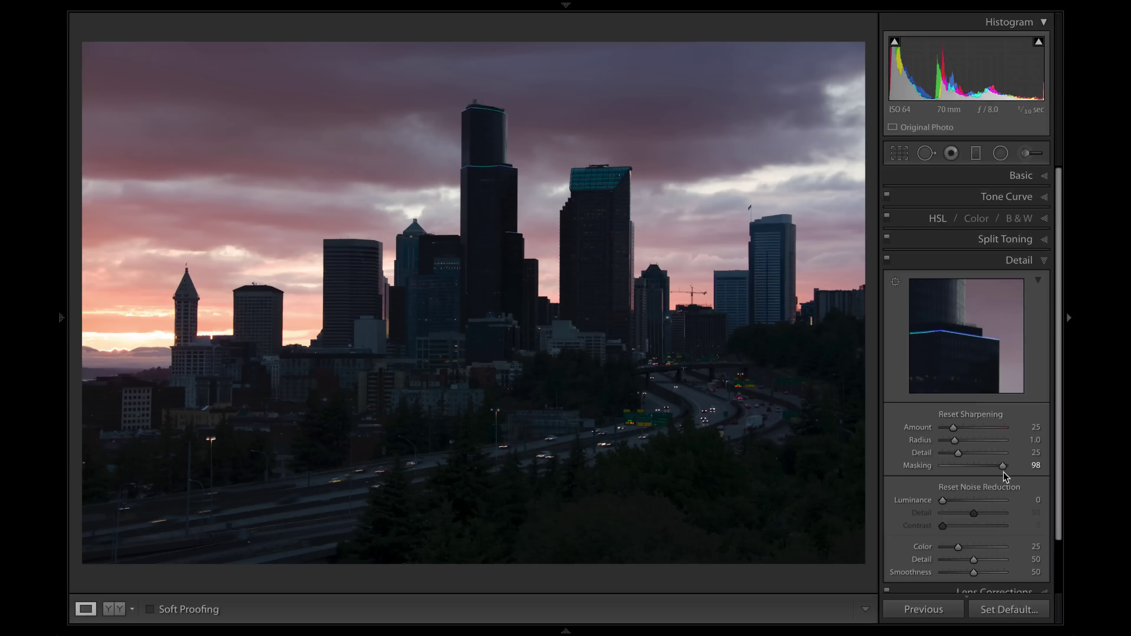
{"action": "left_click_drag", "start_coordinate": [1003, 466], "coordinate": [999, 468]}
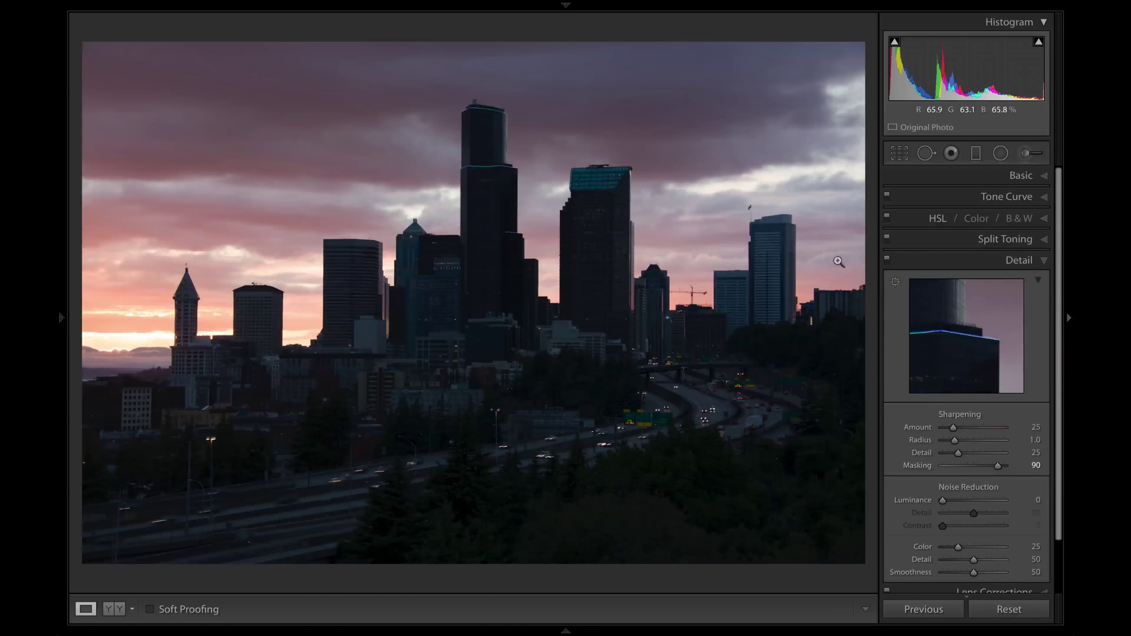
- Centre the detail preview on the teal-topped building and set sharpening Amount to 150, Radius to 2.2 and Detail to 50
{"action": "left_click", "coordinate": [895, 281]}
{"action": "left_click", "coordinate": [624, 183]}
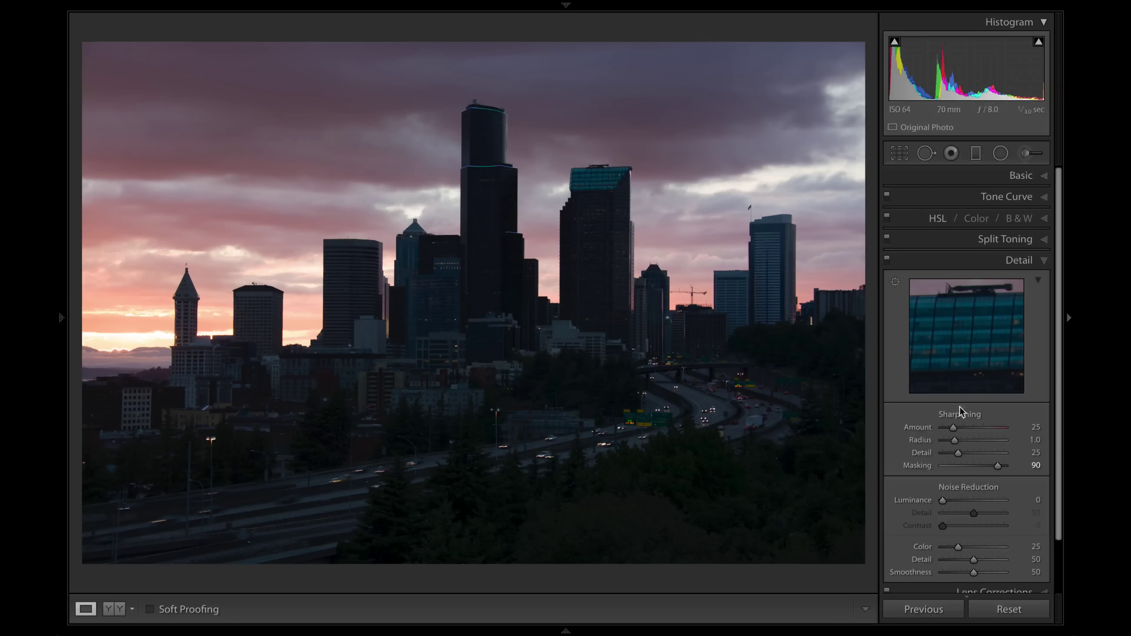
{"action": "left_click_drag", "start_coordinate": [950, 429], "coordinate": [1008, 431]}
{"action": "left_click_drag", "start_coordinate": [954, 441], "coordinate": [956, 445]}
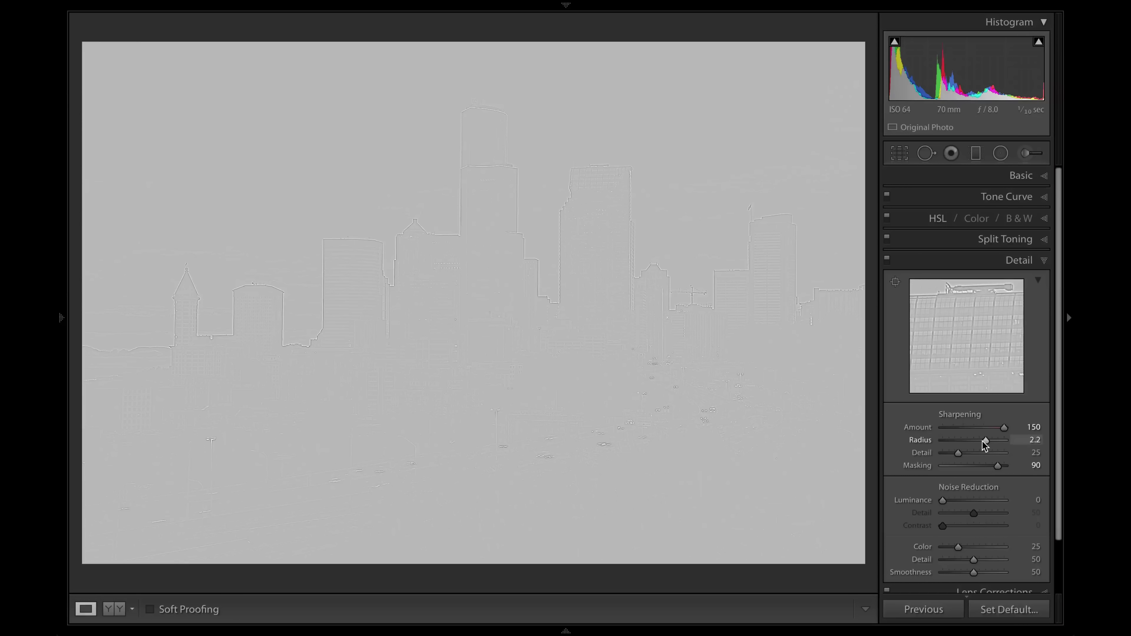
{"action": "left_click_drag", "start_coordinate": [985, 442], "coordinate": [985, 442]}
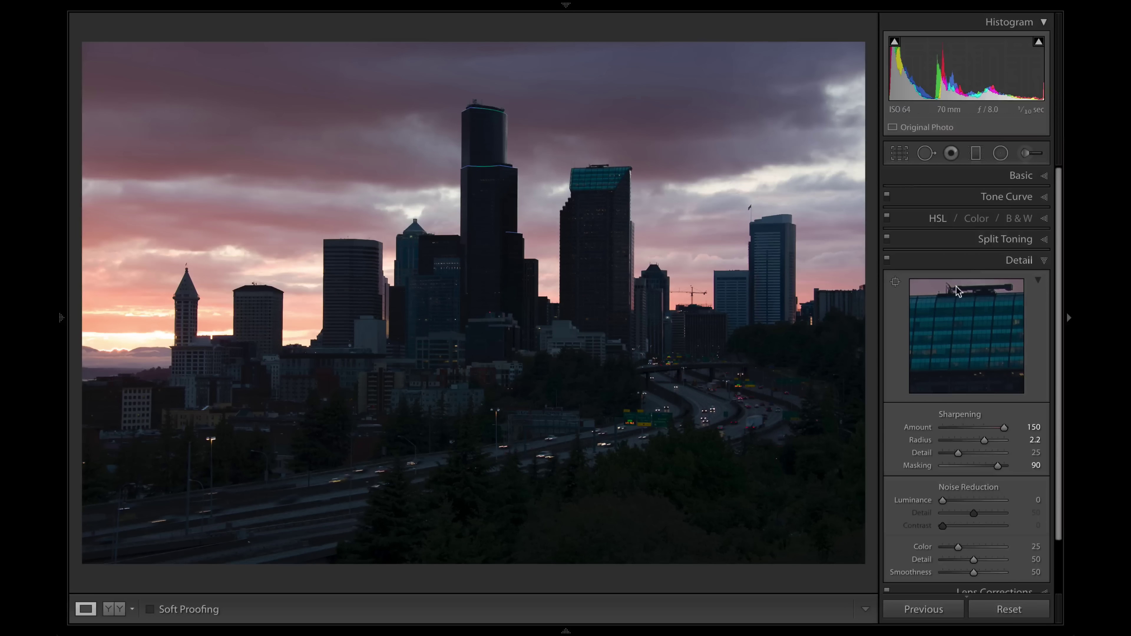
{"action": "left_click_drag", "start_coordinate": [958, 453], "coordinate": [973, 452]}
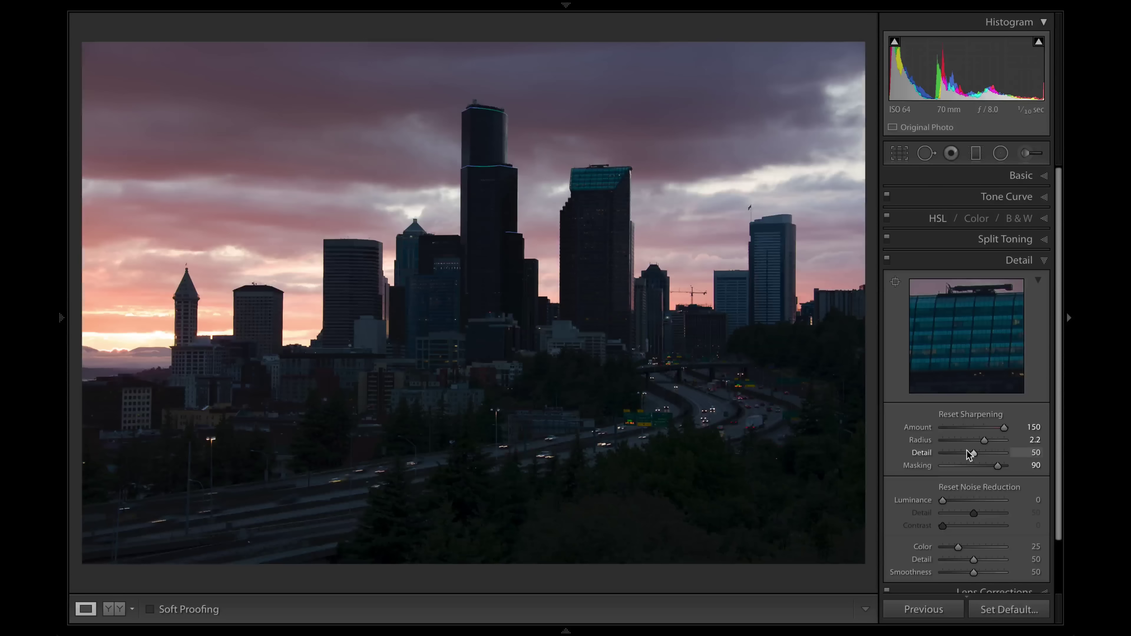
- Inspect the sharpened towers close up and raise the sharpening Masking to 100
{"action": "left_click", "coordinate": [596, 177]}
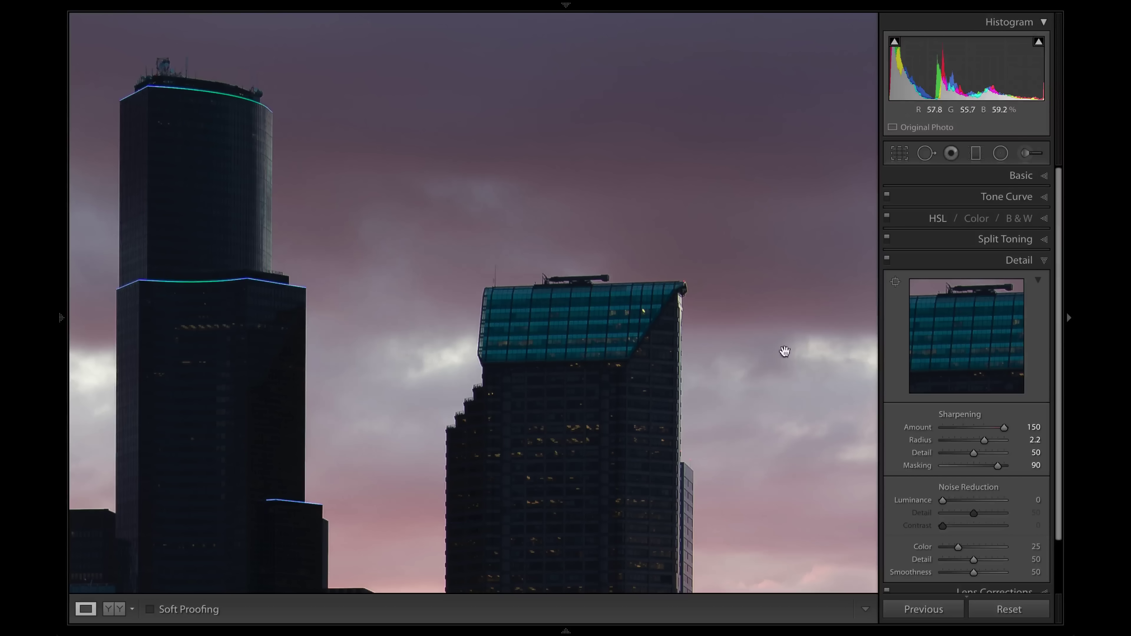
{"action": "left_click", "coordinate": [846, 352]}
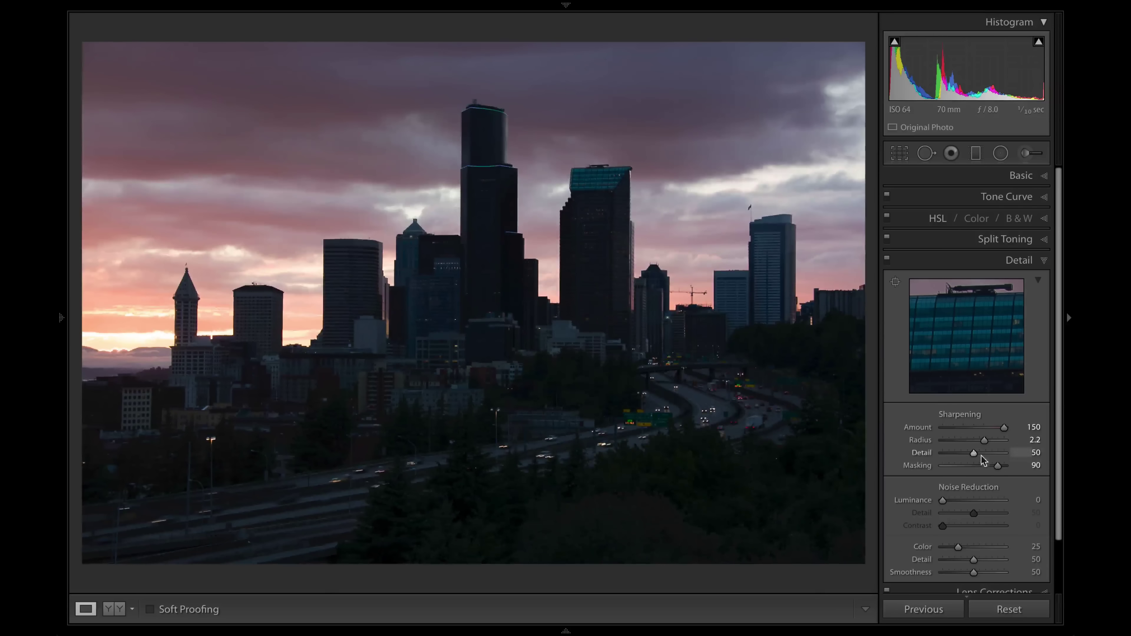
{"action": "left_click_drag", "start_coordinate": [997, 465], "coordinate": [1005, 467]}
- Try the adjustment brush's Sharpness at 25 without painting, and reset all the photo's adjustments
{"action": "left_click", "coordinate": [1024, 156]}
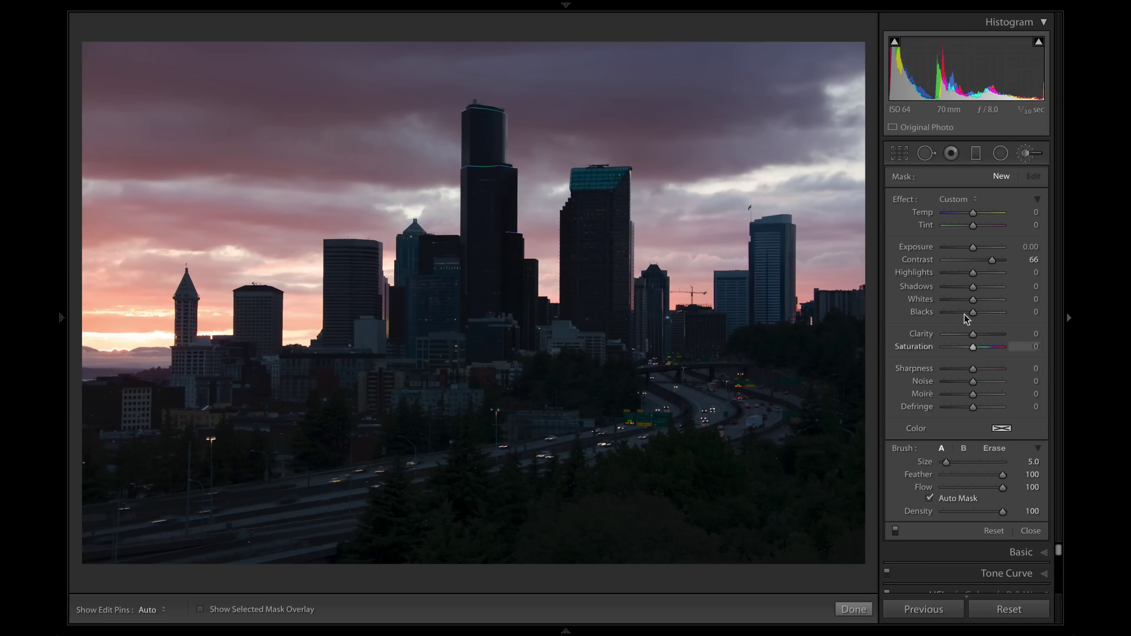
{"action": "key", "text": "alt"}
{"action": "mouse_move", "coordinate": [968, 371]}
{"action": "left_mouse_down"}
{"action": "mouse_move", "coordinate": [1002, 372]}
{"action": "mouse_move", "coordinate": [970, 375]}
{"action": "left_mouse_up"}
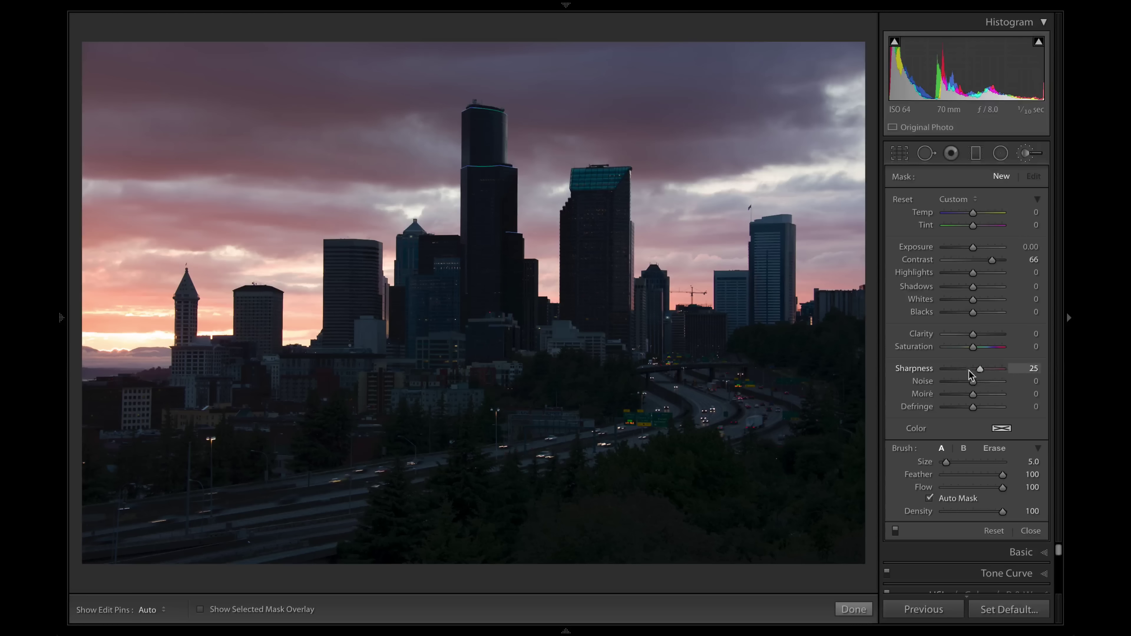
{"action": "left_click", "coordinate": [1027, 153]}
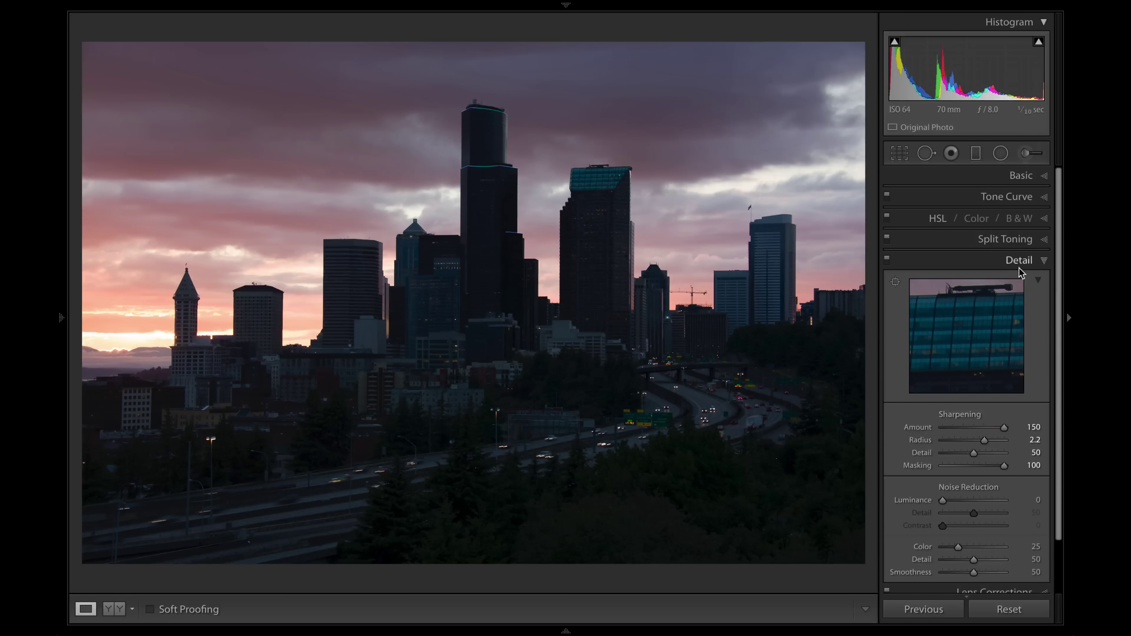
{"action": "left_click", "coordinate": [1008, 609]}
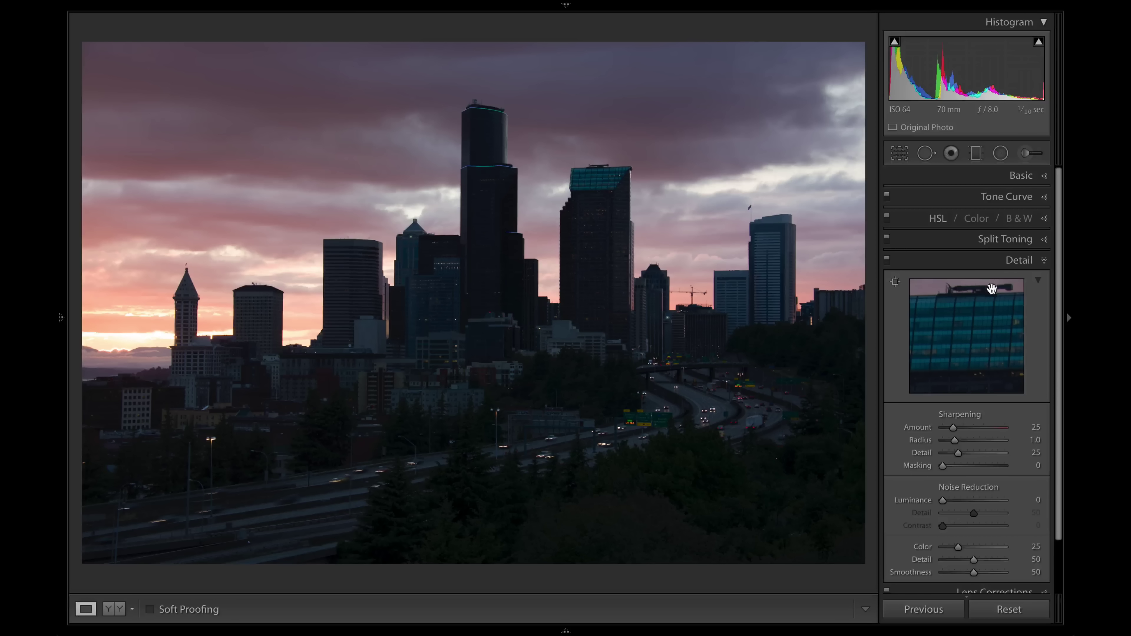
- Raise Exposure to +2.00 and examine the foreground trees close up for noise
{"action": "left_click", "coordinate": [1020, 175]}
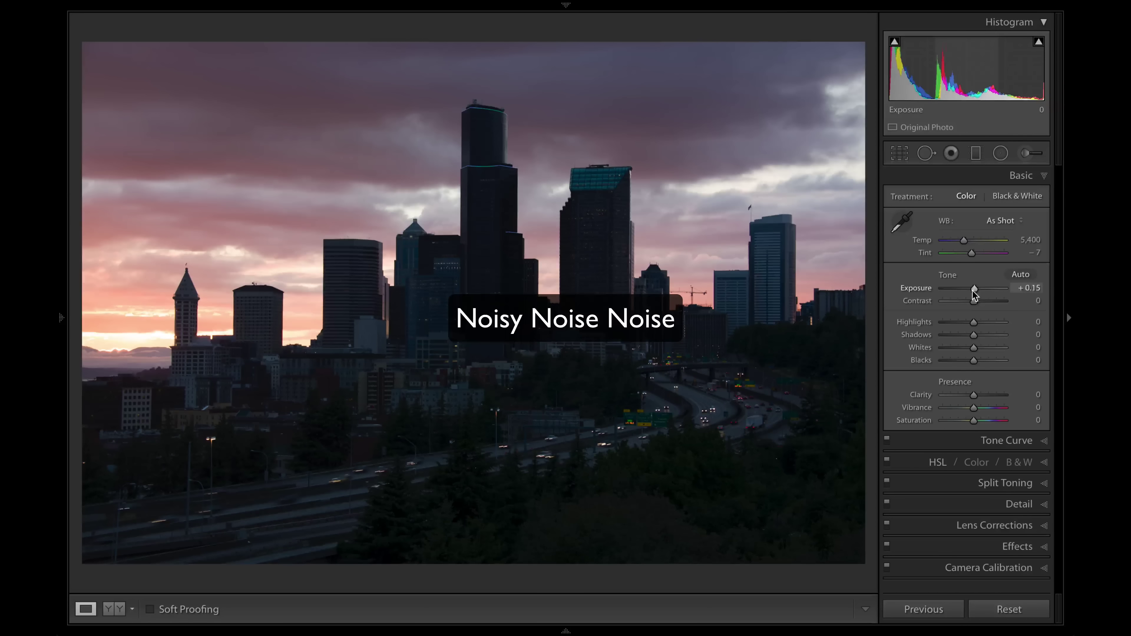
{"action": "left_click_drag", "start_coordinate": [974, 294], "coordinate": [984, 292]}
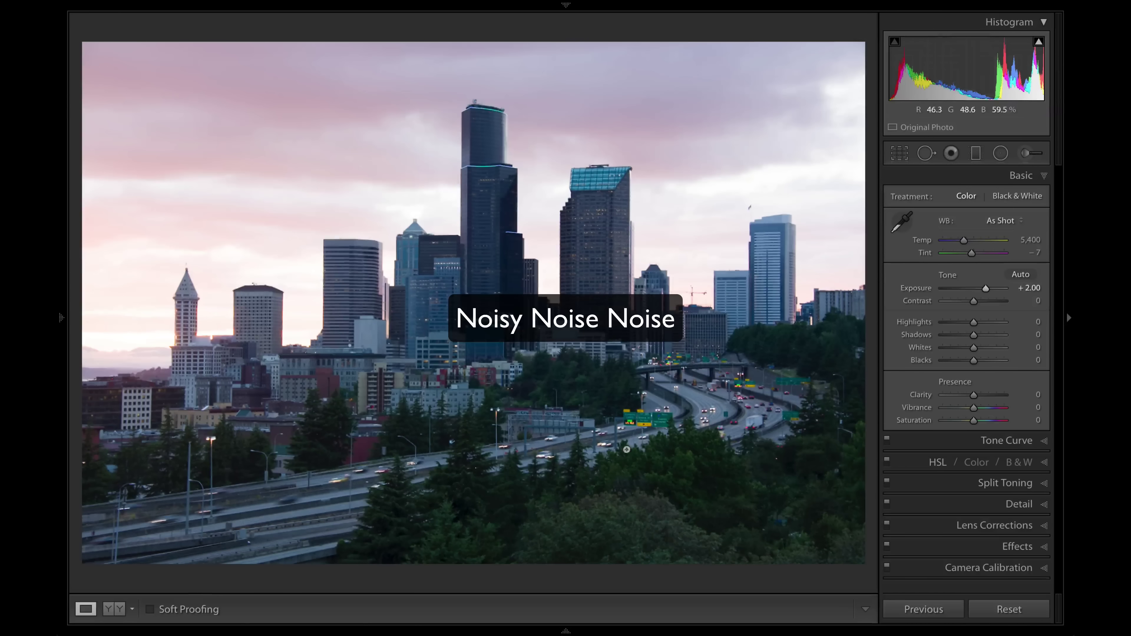
{"action": "left_click", "coordinate": [626, 440]}
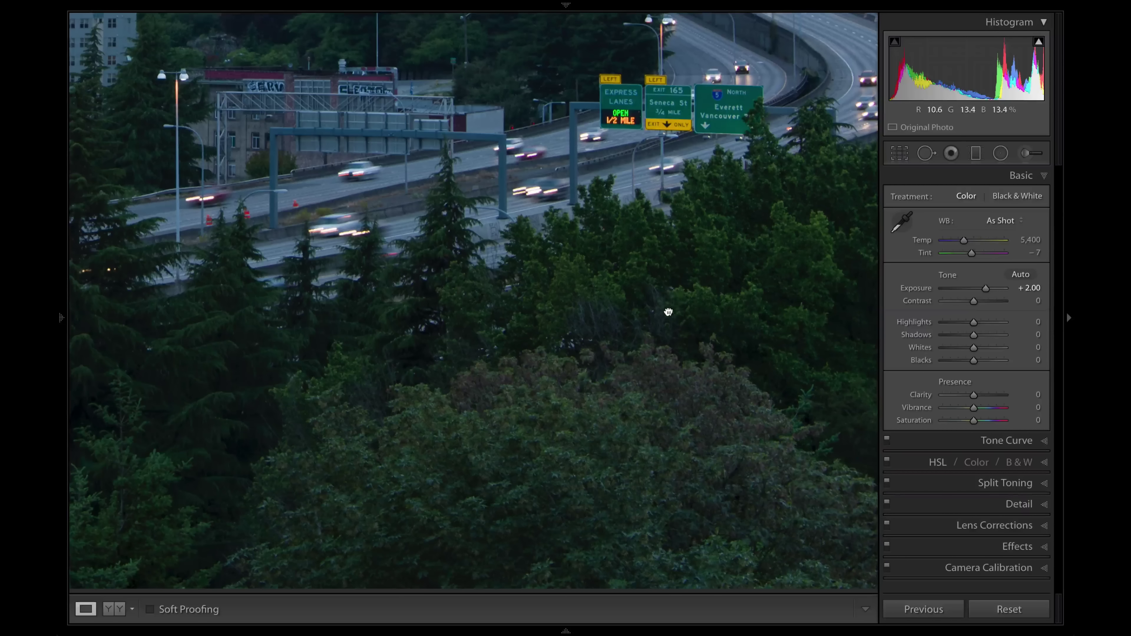
{"action": "left_click_drag", "start_coordinate": [666, 313], "coordinate": [661, 283]}
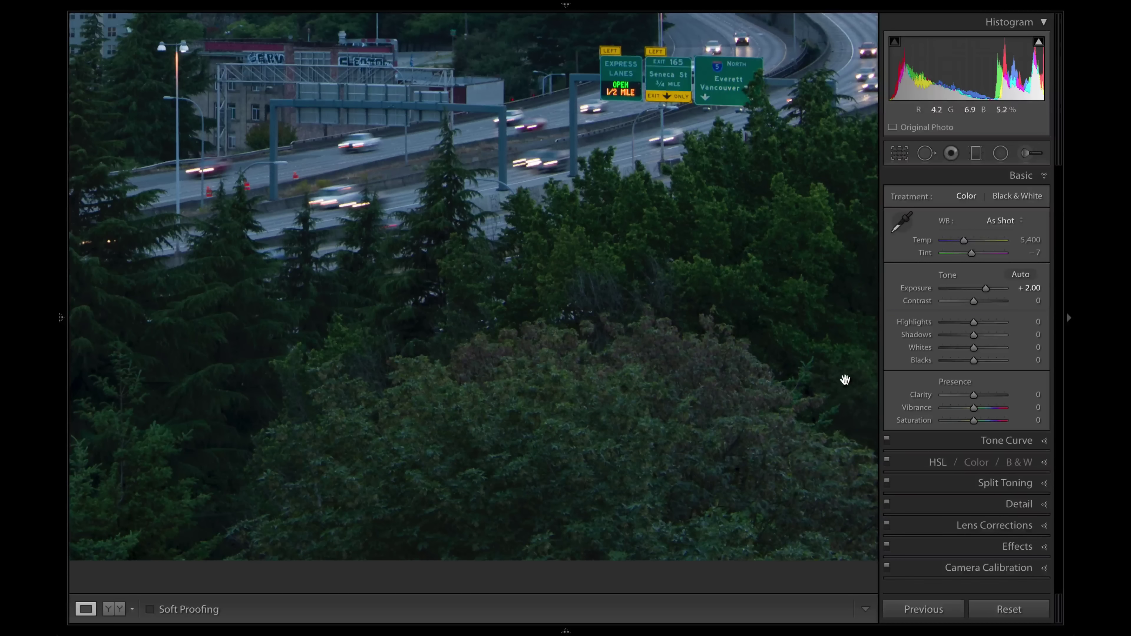
- Look over the noise reduction settings, return to the full photo, and reset all its adjustments
{"action": "left_click", "coordinate": [1015, 504]}
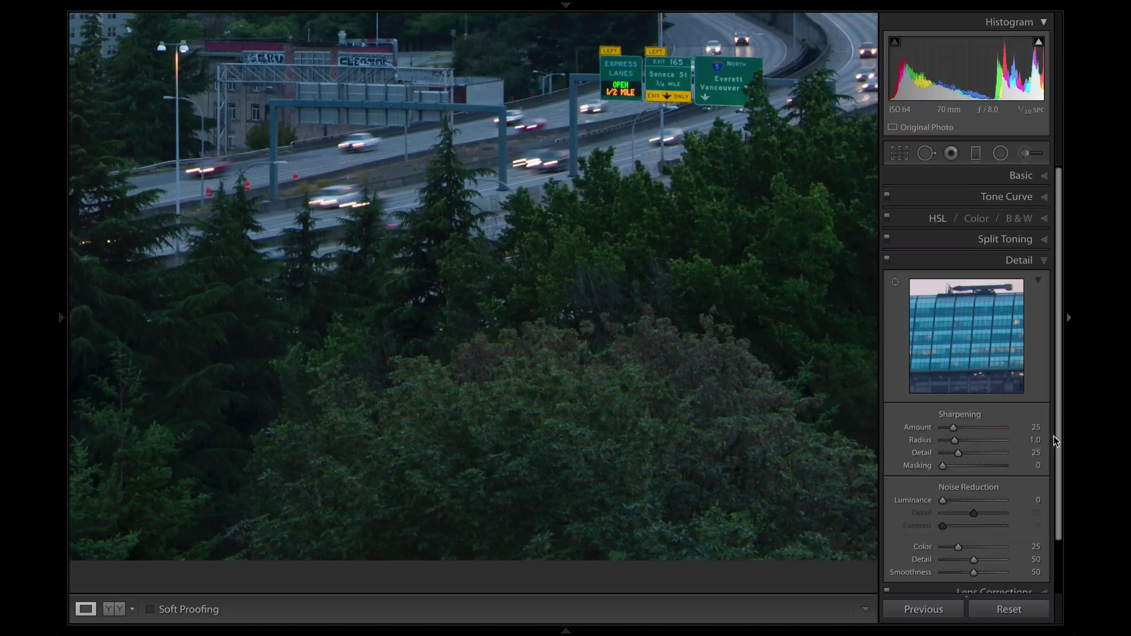
{"action": "scroll", "coordinate": [1017, 470], "scroll_direction": "down", "scroll_amount": 3}
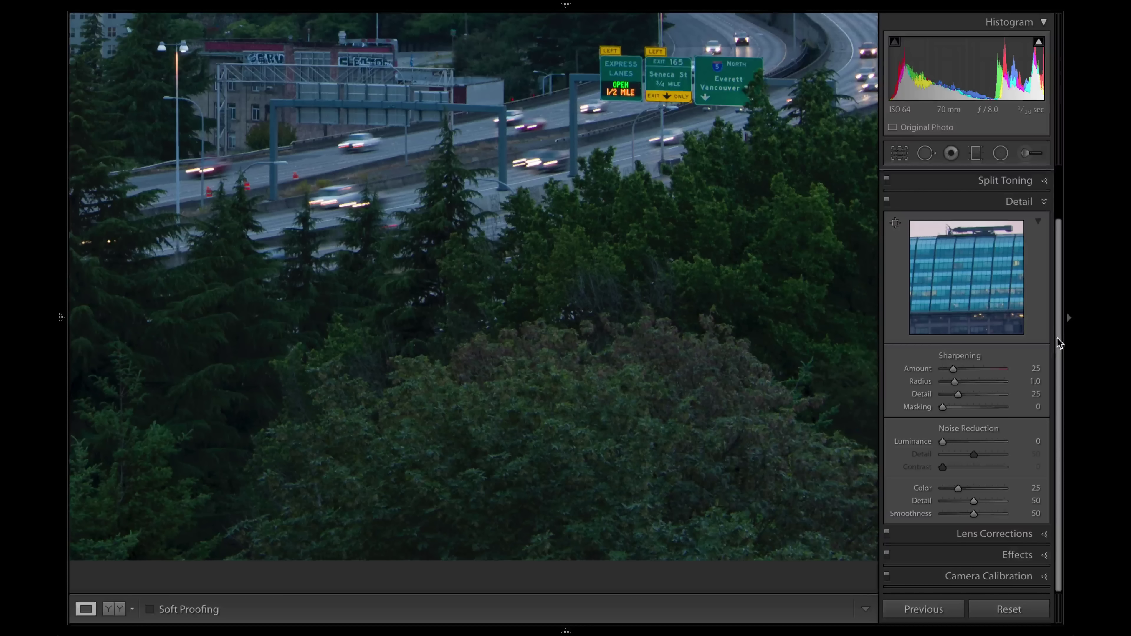
{"action": "scroll", "coordinate": [1059, 321], "scroll_direction": "up", "scroll_amount": 3}
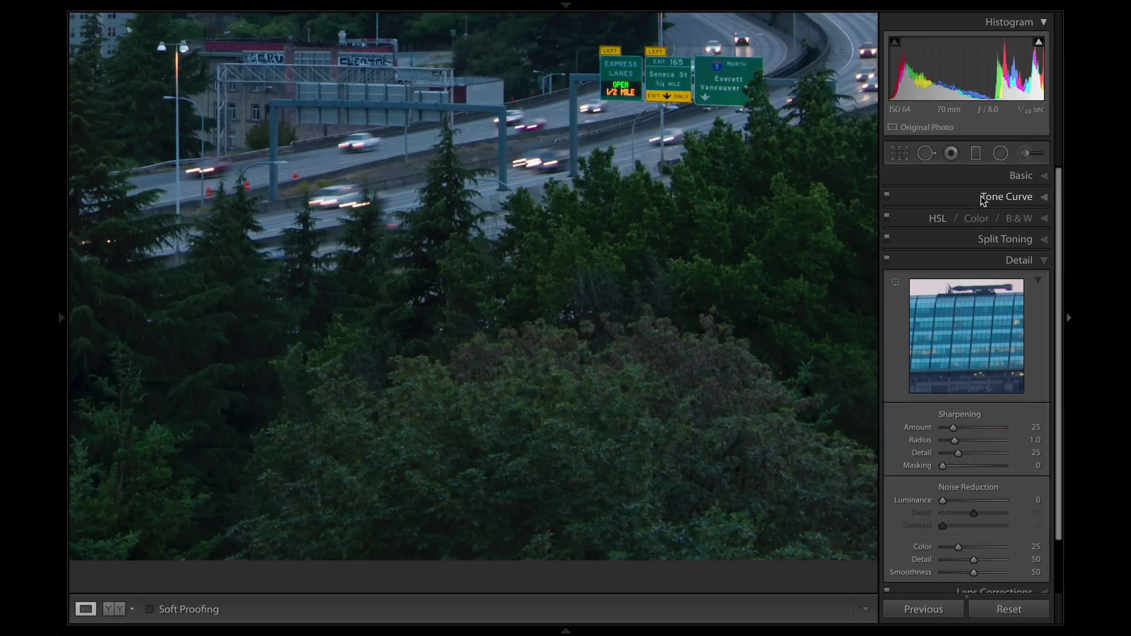
{"action": "left_click", "coordinate": [1019, 261]}
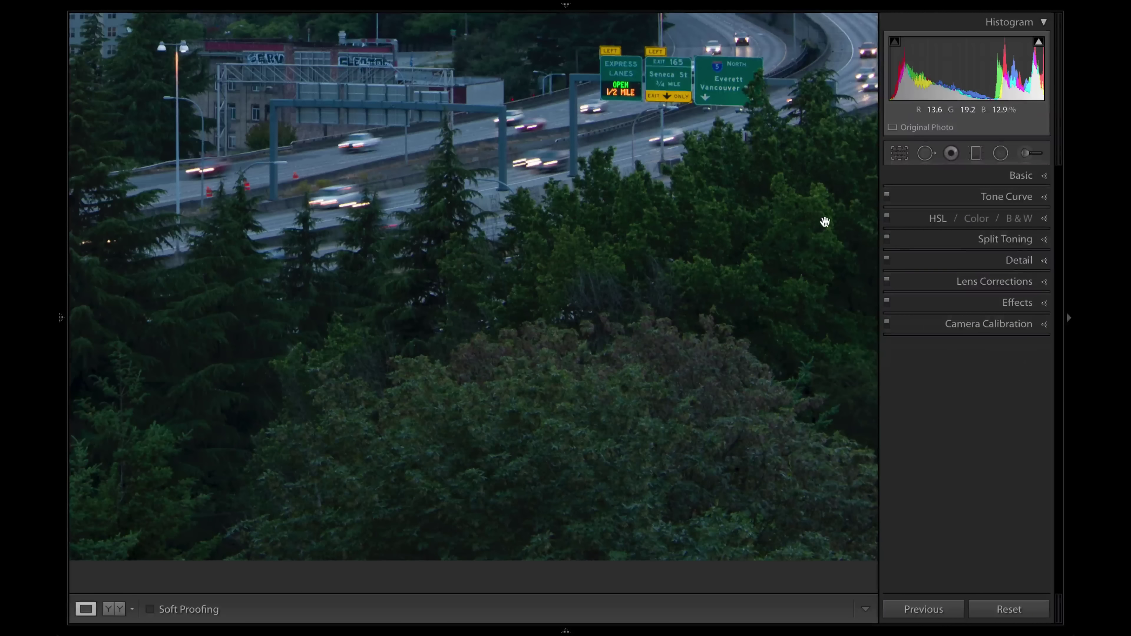
{"action": "left_click", "coordinate": [828, 221]}
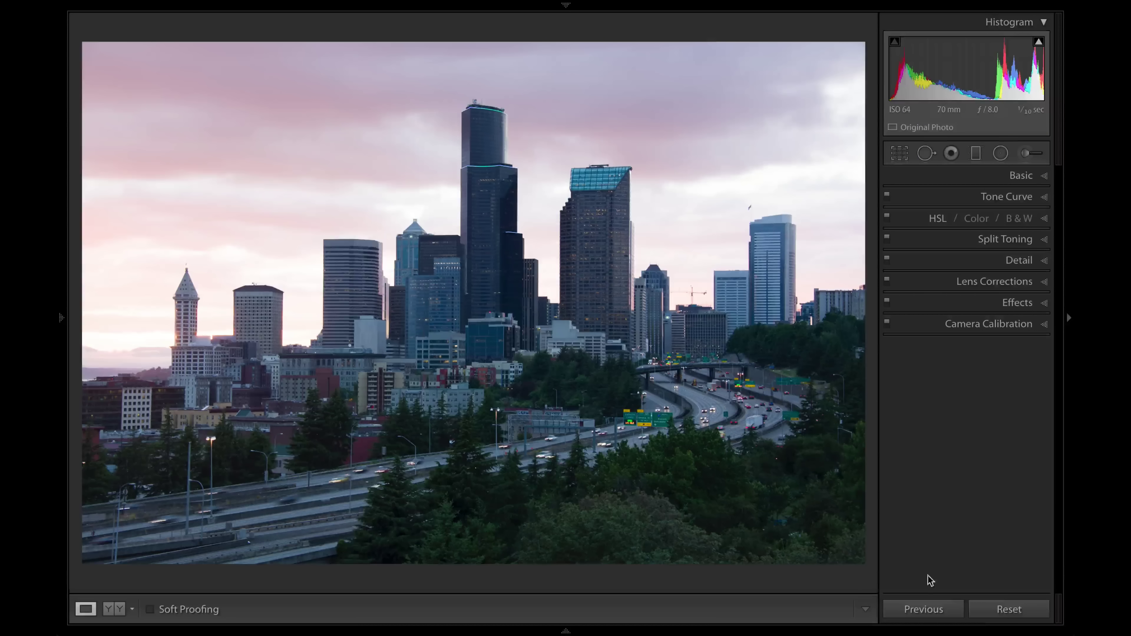
{"action": "left_click", "coordinate": [992, 617]}
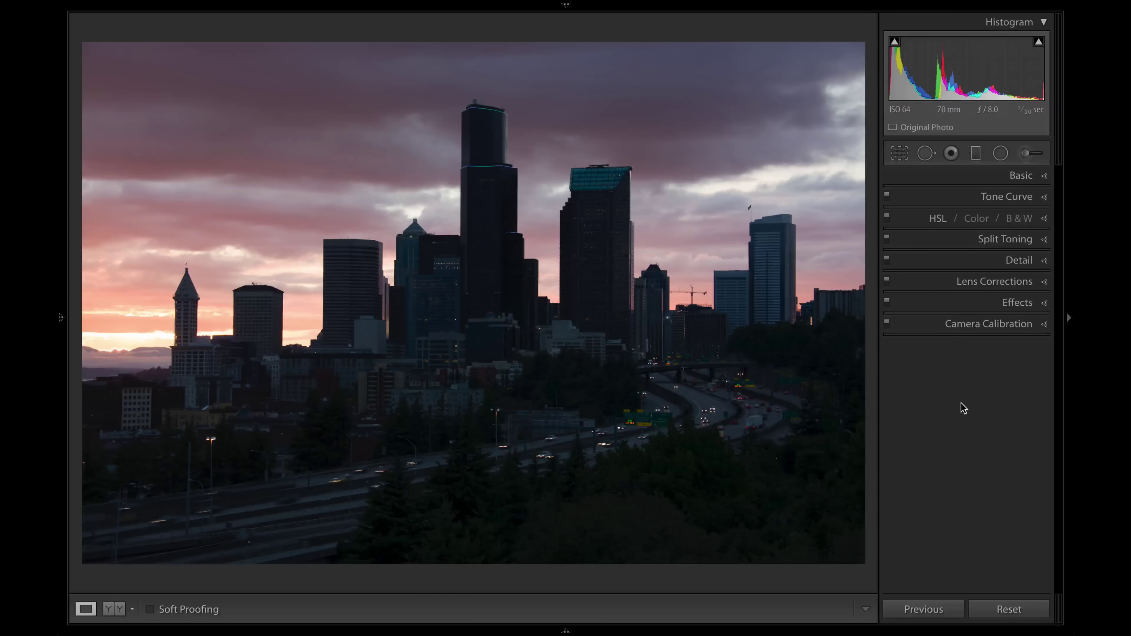
- Lower the city photo's Dehaze amount to −74
{"action": "left_click", "coordinate": [1019, 303]}
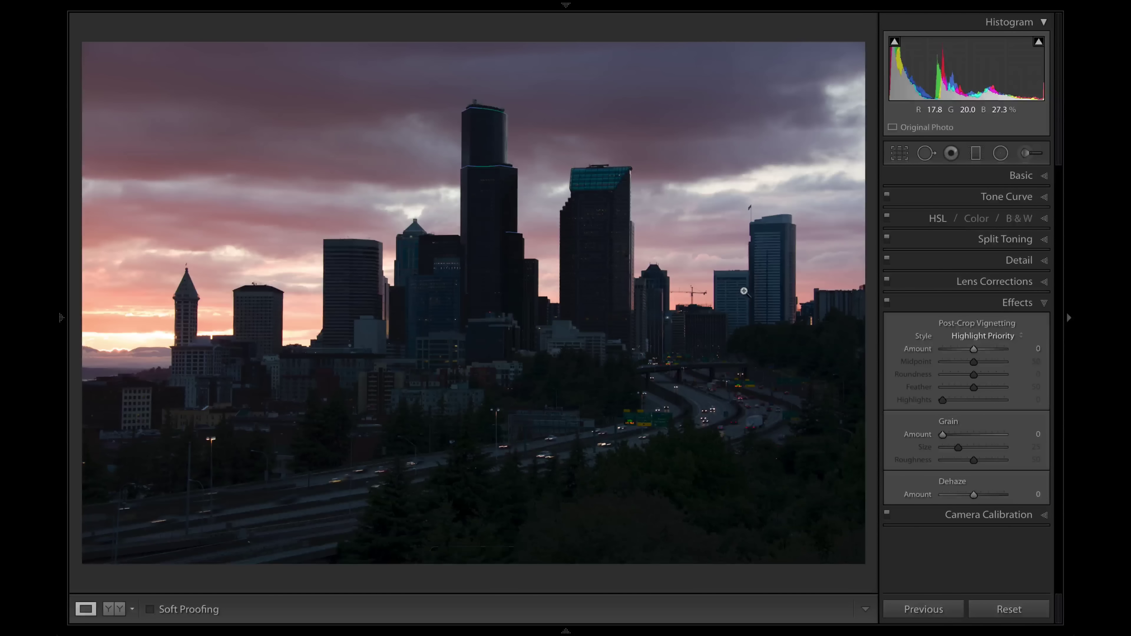
{"action": "key", "text": "Right"}
{"action": "key", "text": "Left"}
{"action": "left_click_drag", "start_coordinate": [974, 494], "coordinate": [950, 495]}
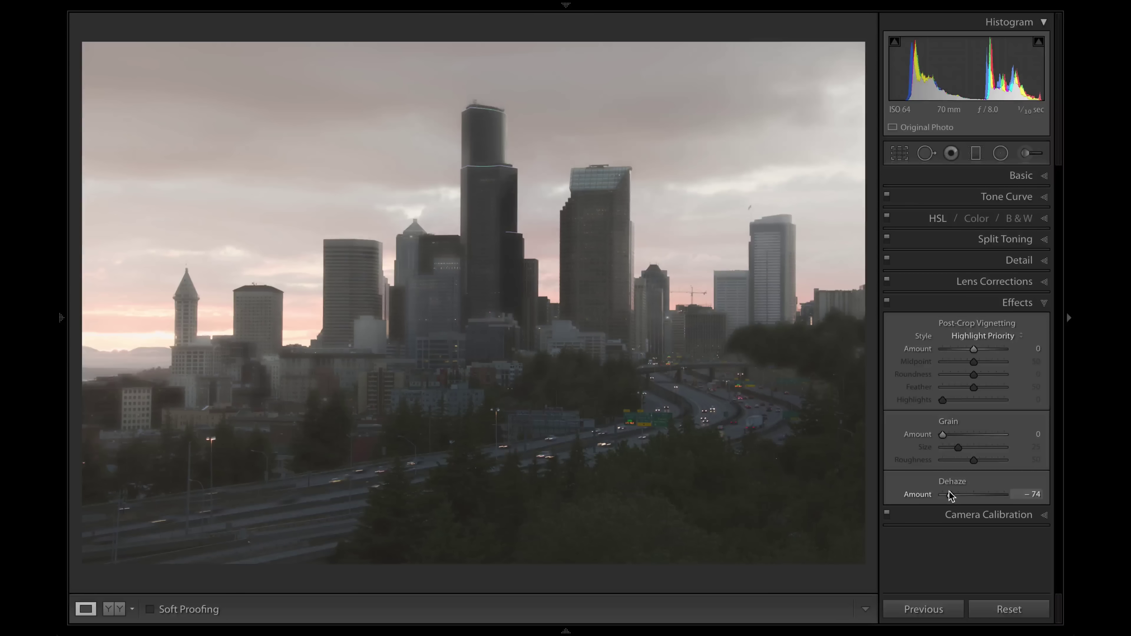
- Raise the Dehaze amount to +100 and examine the tallest tower's edges and surrounding sky close up
{"action": "left_click_drag", "start_coordinate": [949, 491], "coordinate": [1027, 497]}
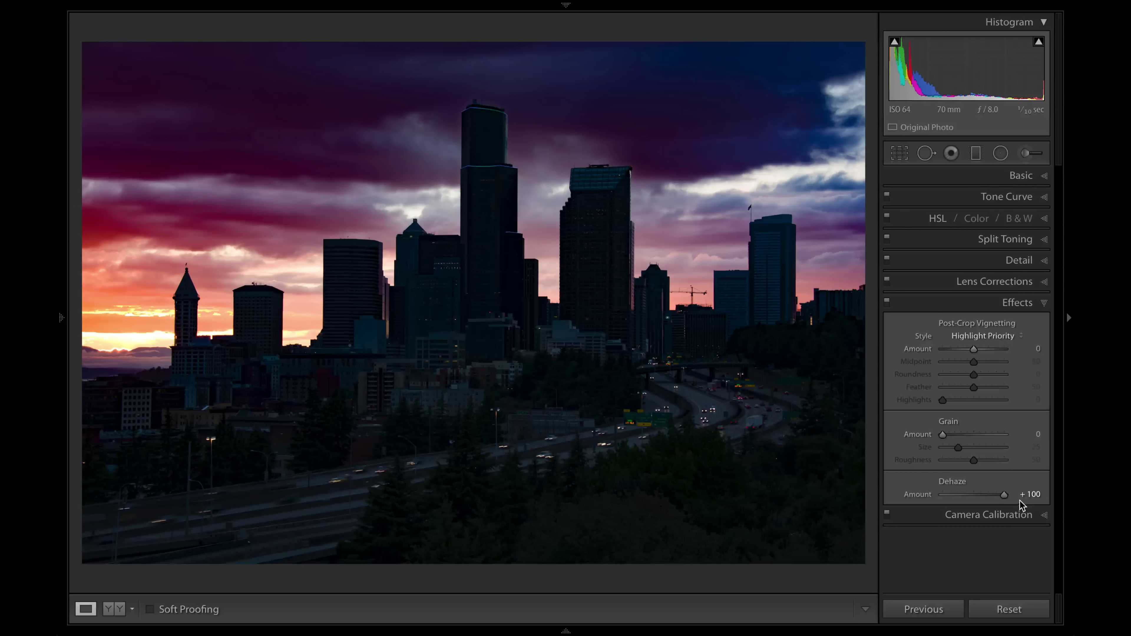
{"action": "left_click", "coordinate": [473, 106]}
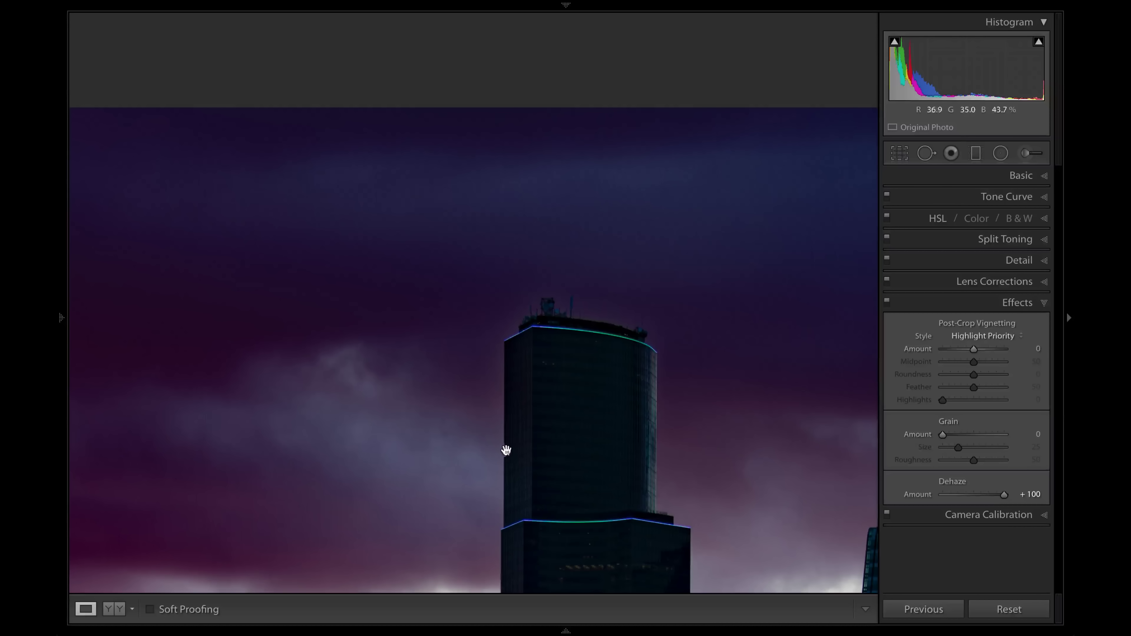
{"action": "left_click_drag", "start_coordinate": [507, 434], "coordinate": [517, 318]}
{"action": "left_click", "coordinate": [497, 331]}
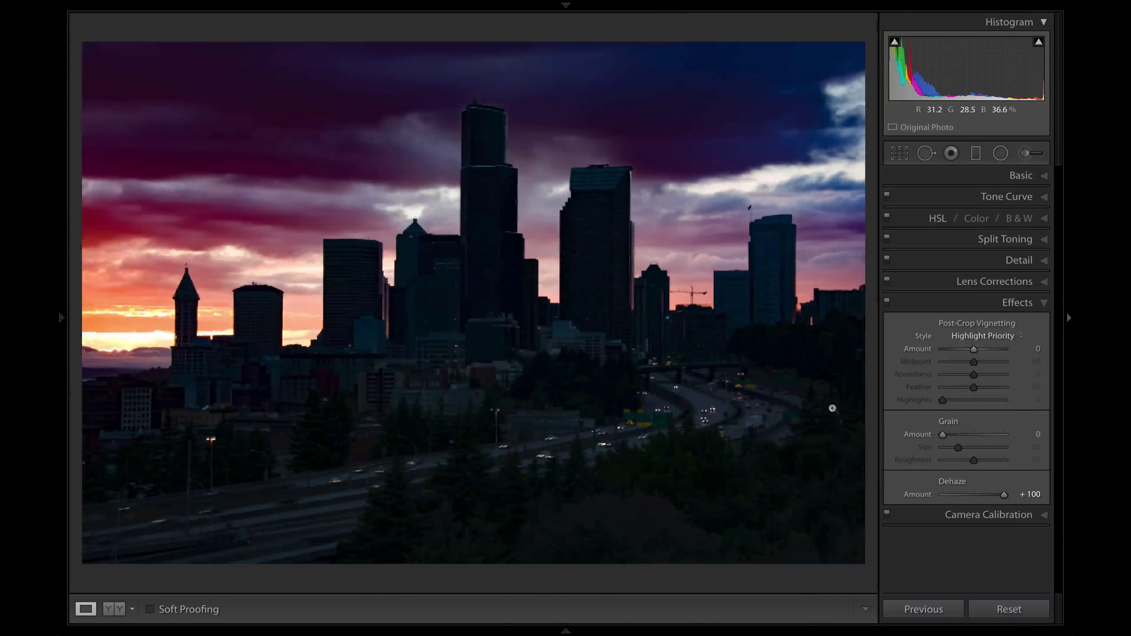
- Reset the Dehaze amount, try a subtle value of +12, and reset it again
{"action": "double_click", "coordinate": [952, 481]}
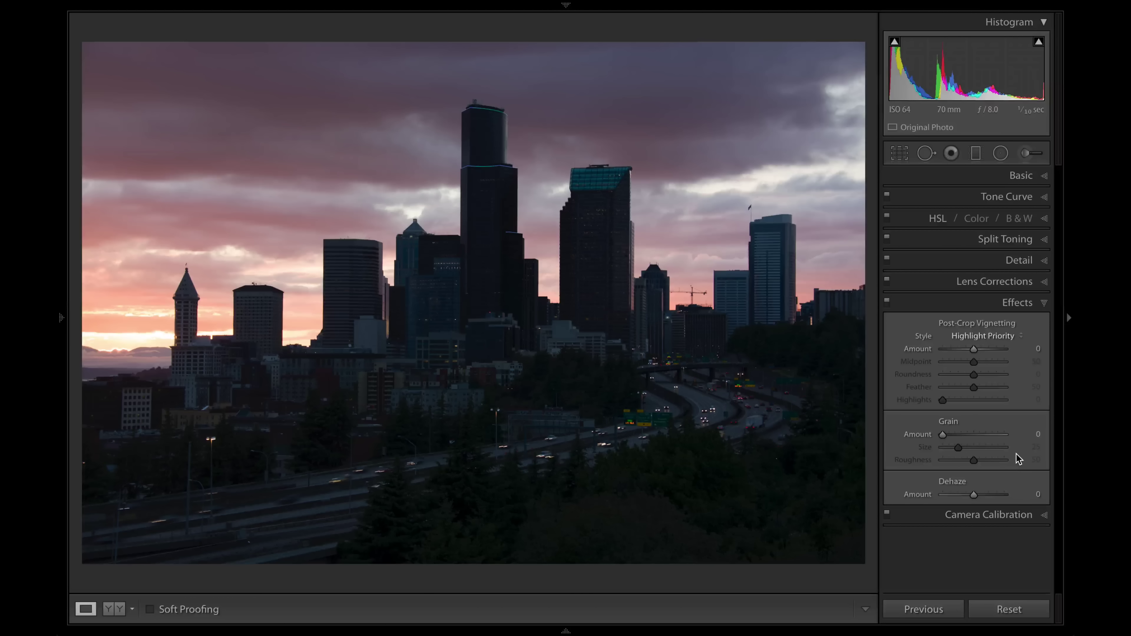
{"action": "left_click_drag", "start_coordinate": [946, 497], "coordinate": [954, 494]}
{"action": "double_click", "coordinate": [954, 494]}
{"action": "left_click_drag", "start_coordinate": [975, 495], "coordinate": [978, 496]}
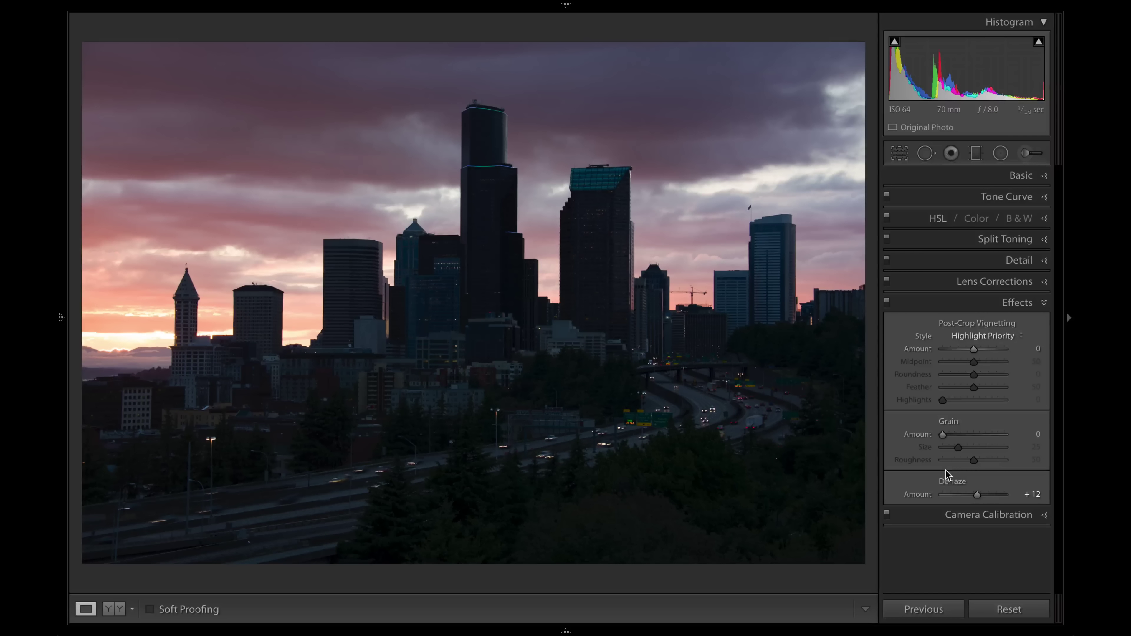
{"action": "double_click", "coordinate": [950, 481]}
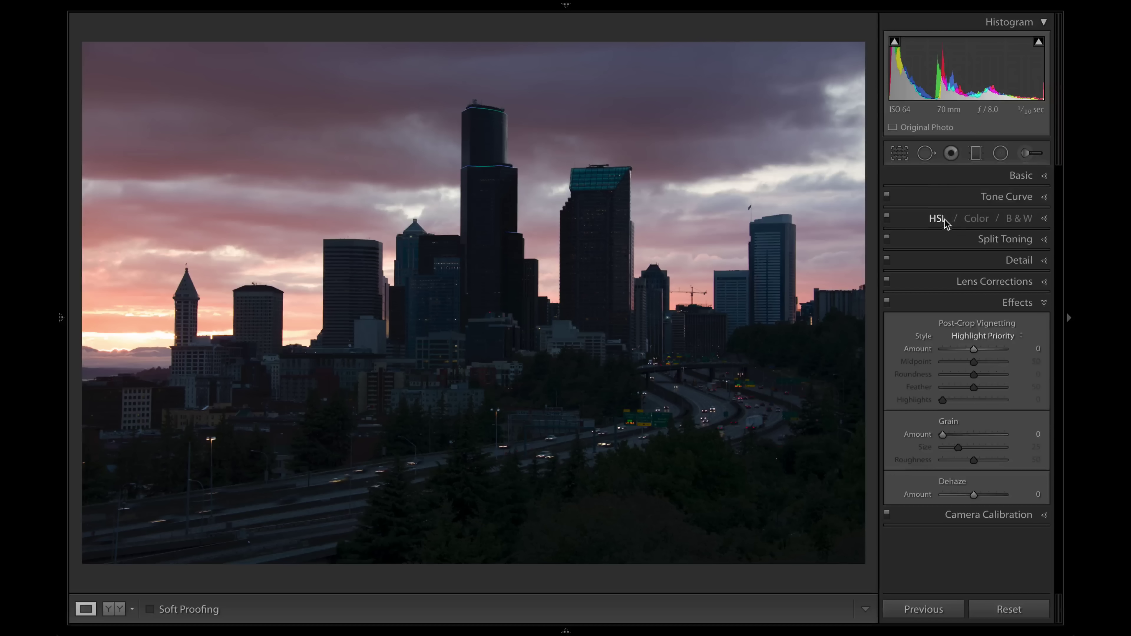
- Display the hue, saturation and luminance controls for all individual colors together
{"action": "left_click", "coordinate": [976, 220]}
{"action": "left_click", "coordinate": [937, 218]}
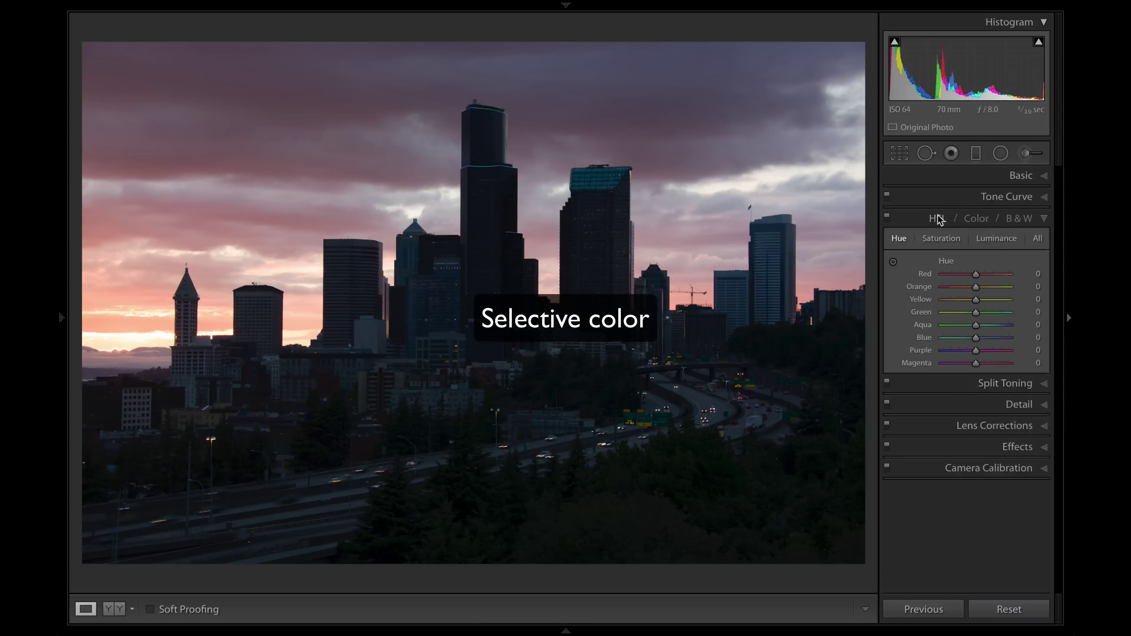
{"action": "left_click", "coordinate": [960, 235]}
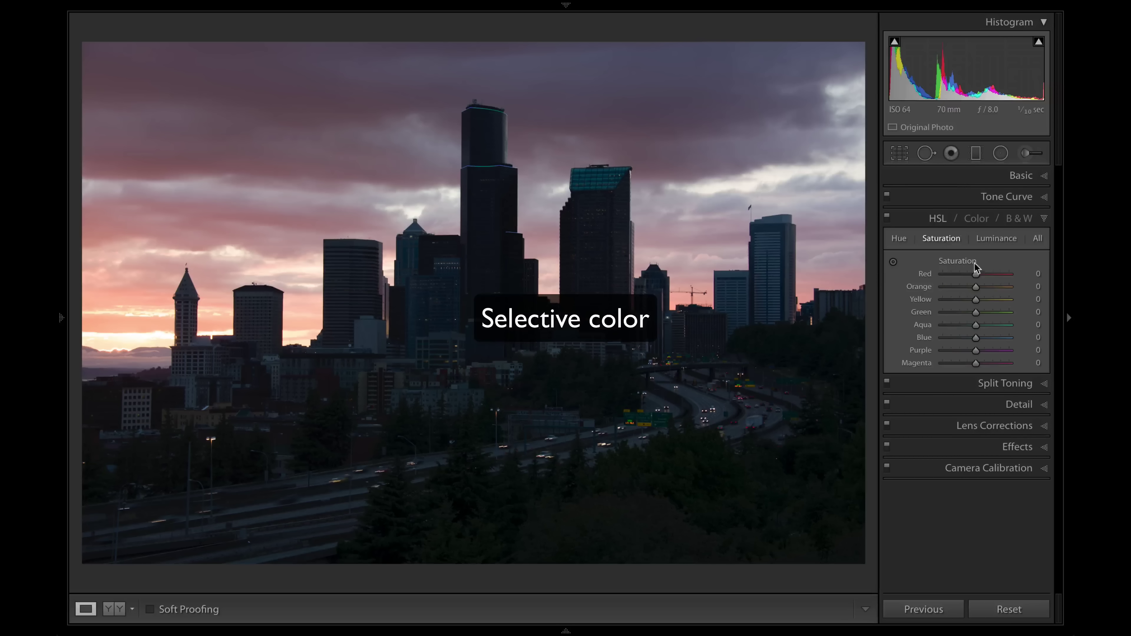
{"action": "left_click", "coordinate": [976, 218]}
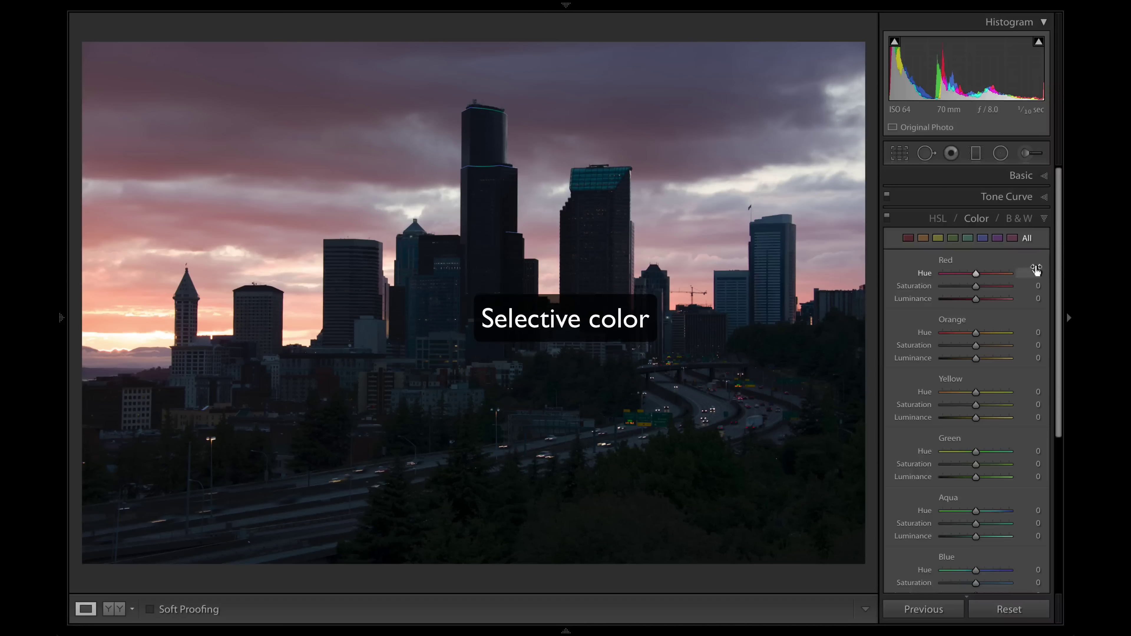
{"action": "left_click_drag", "start_coordinate": [1055, 270], "coordinate": [1066, 316]}
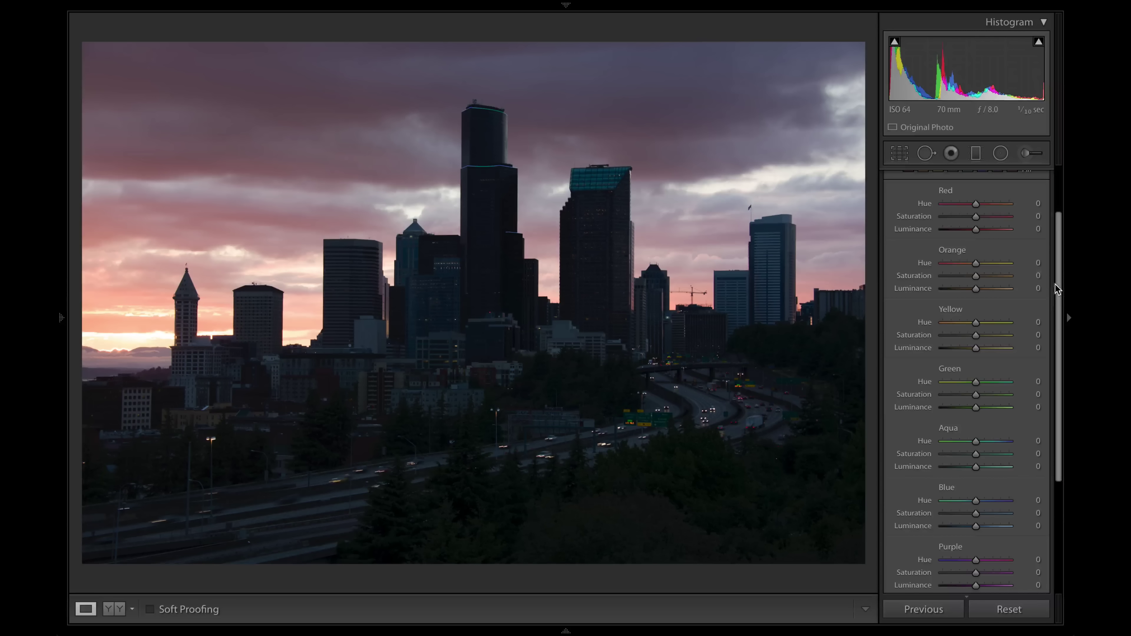
{"action": "scroll", "coordinate": [1059, 287], "scroll_direction": "up", "scroll_amount": 2}
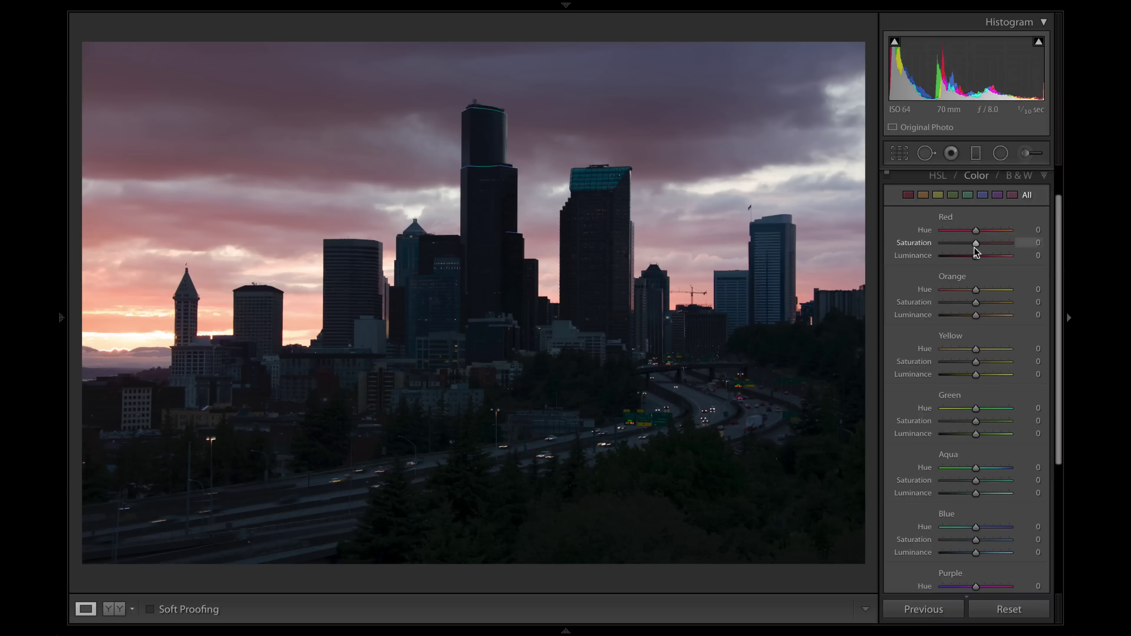
- Try Saturation at −100 for red, orange, yellow, green, purple and magenta, and reset all the photo's adjustments
{"action": "left_click_drag", "start_coordinate": [974, 242], "coordinate": [940, 244]}
{"action": "left_click_drag", "start_coordinate": [976, 303], "coordinate": [941, 303]}
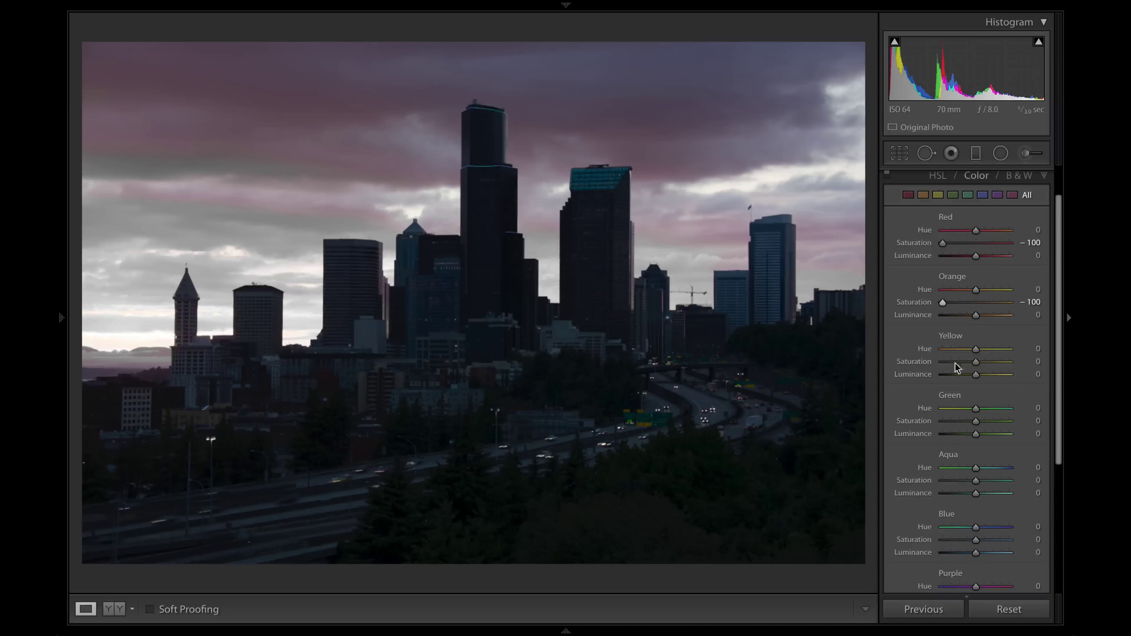
{"action": "left_click_drag", "start_coordinate": [976, 362], "coordinate": [942, 362]}
{"action": "left_click_drag", "start_coordinate": [975, 421], "coordinate": [913, 424]}
{"action": "left_click_drag", "start_coordinate": [1060, 417], "coordinate": [1060, 555]}
{"action": "left_click_drag", "start_coordinate": [976, 399], "coordinate": [887, 400]}
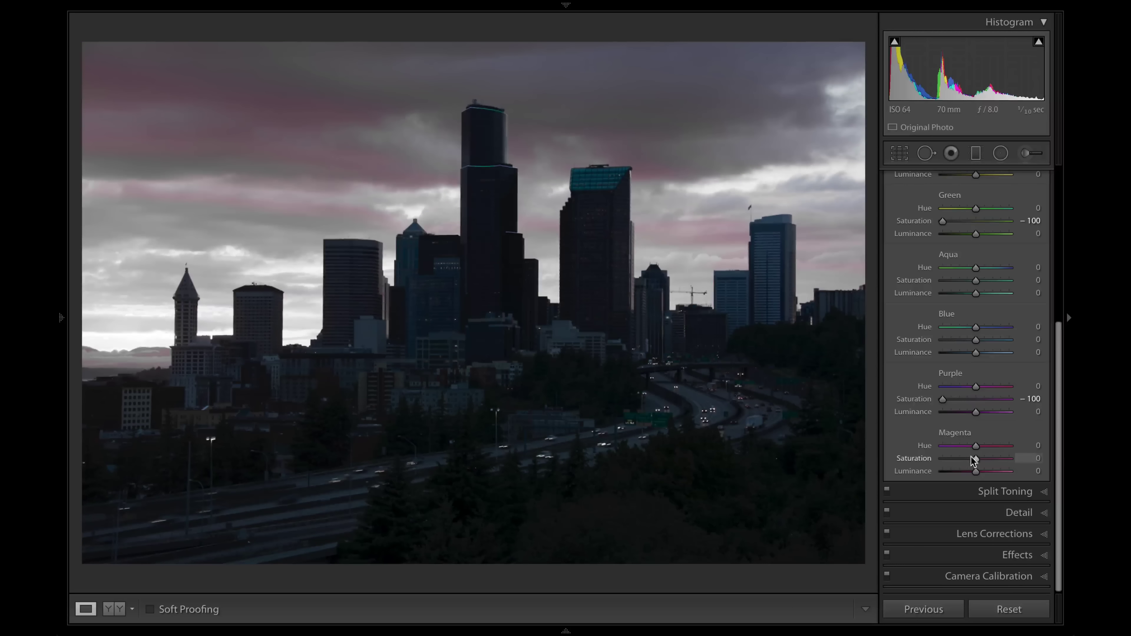
{"action": "left_click_drag", "start_coordinate": [975, 458], "coordinate": [931, 459]}
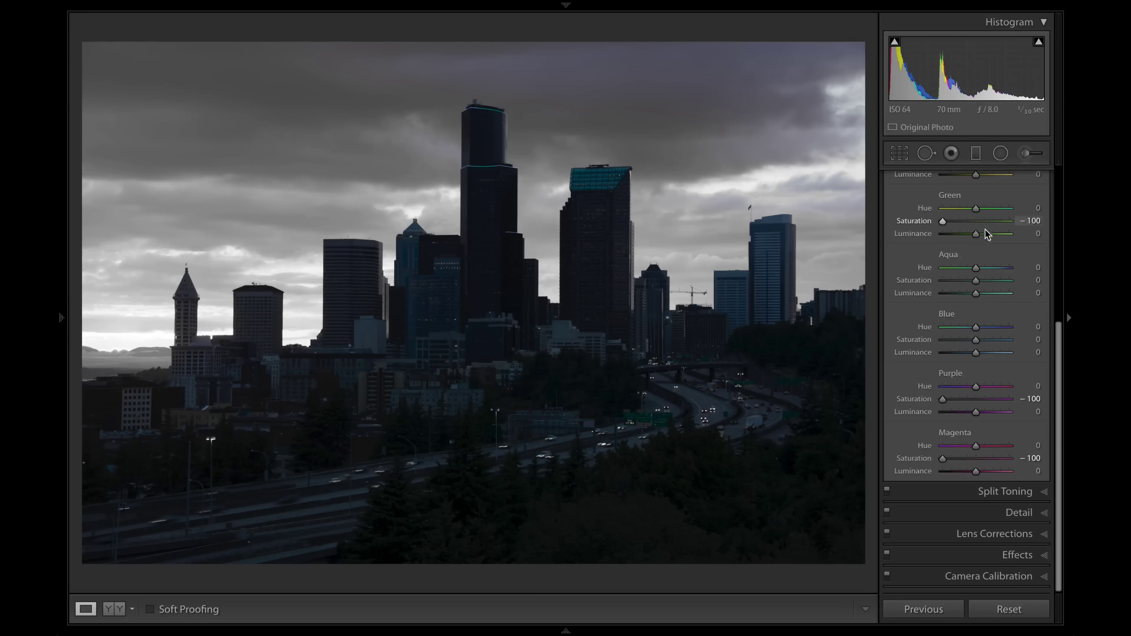
{"action": "left_click", "coordinate": [1009, 608]}
- Lower the Saturation of blue, aqua, green and yellow to −100 each
{"action": "left_click_drag", "start_coordinate": [1055, 389], "coordinate": [1055, 330]}
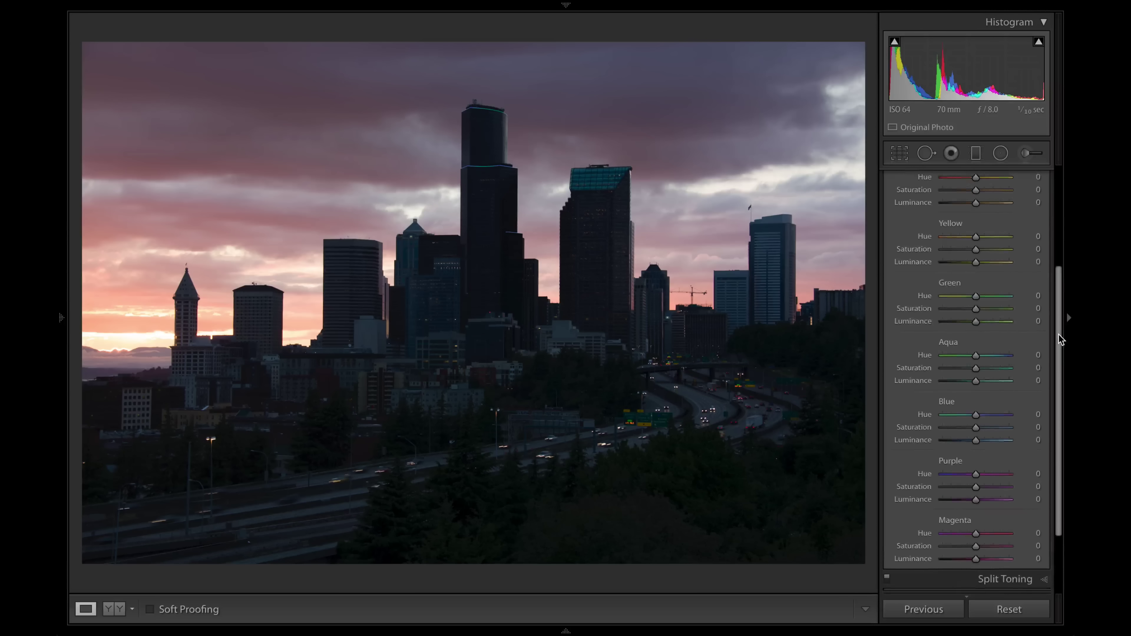
{"action": "left_click_drag", "start_coordinate": [975, 430], "coordinate": [888, 434]}
{"action": "left_click_drag", "start_coordinate": [976, 371], "coordinate": [940, 370]}
{"action": "left_click_drag", "start_coordinate": [975, 311], "coordinate": [939, 311]}
{"action": "left_click_drag", "start_coordinate": [1059, 320], "coordinate": [1059, 270]}
{"action": "left_click_drag", "start_coordinate": [975, 331], "coordinate": [921, 332]}
- Try the orange Saturation at −100 and reset it to its default
{"action": "left_click_drag", "start_coordinate": [975, 272], "coordinate": [934, 272]}
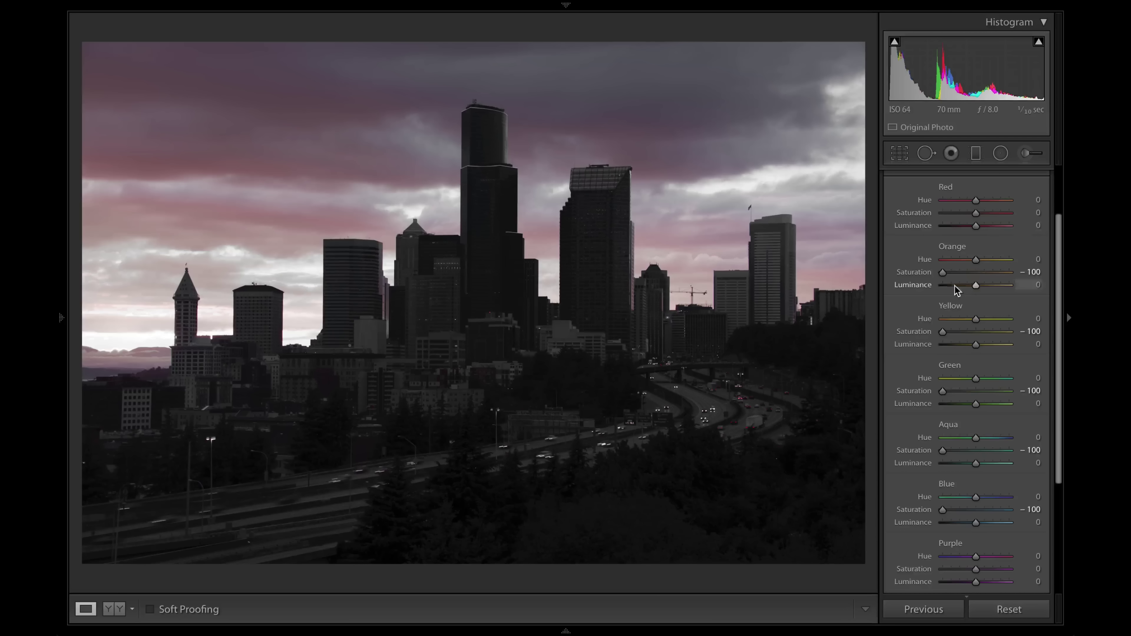
{"action": "double_click", "coordinate": [918, 273]}
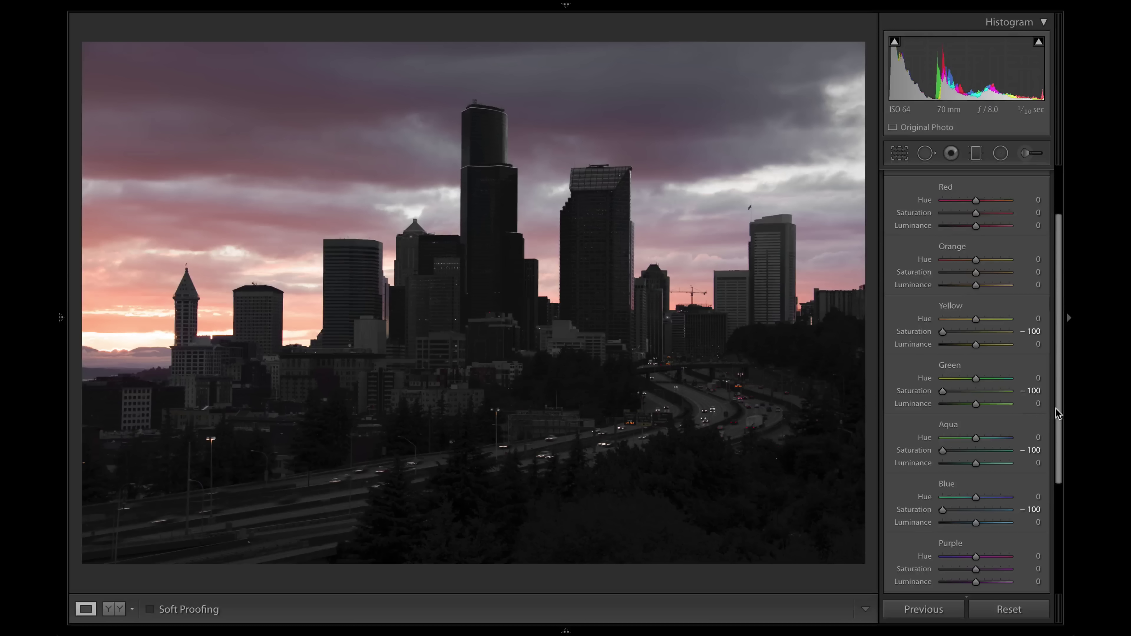
{"action": "scroll", "coordinate": [1063, 442], "scroll_direction": "down", "scroll_amount": 3}
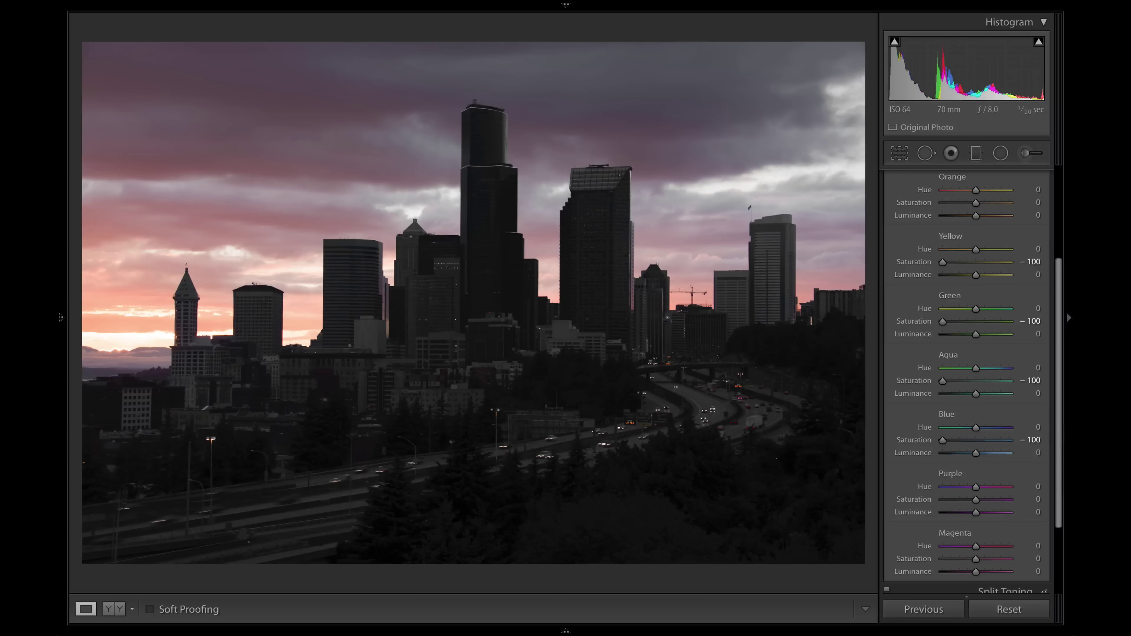